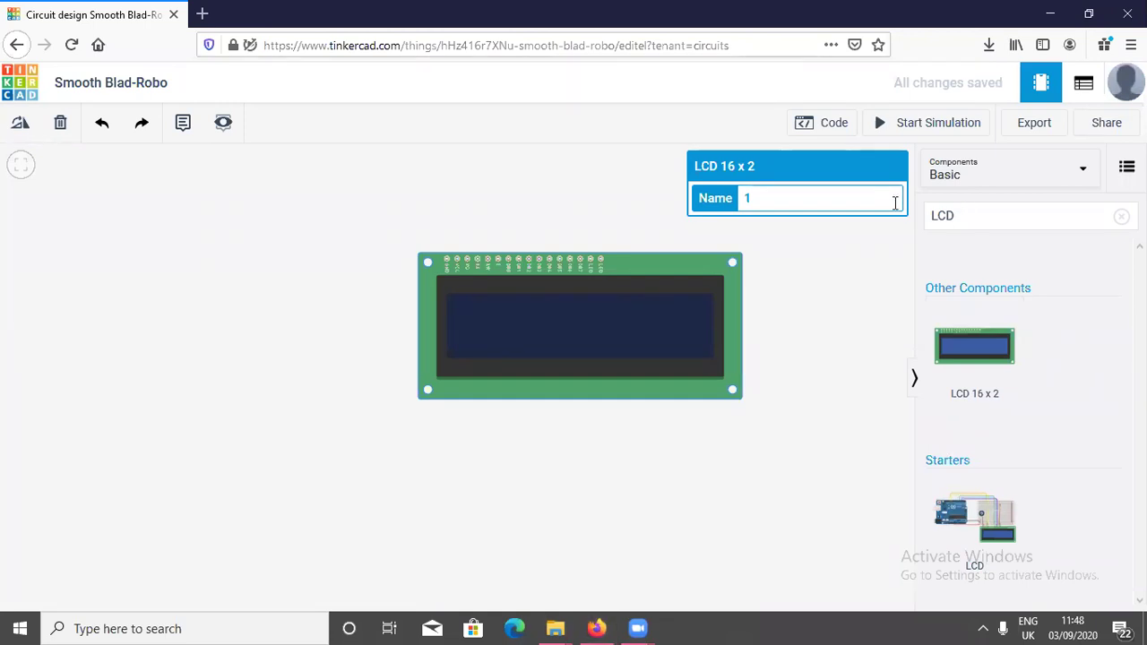
Step: Clear the LCD component search and place an Arduino Uno board to the left of the LCD 16 x 2
click(959, 216)
key(BackSpace)
key(BackSpace)
key(BackSpace)
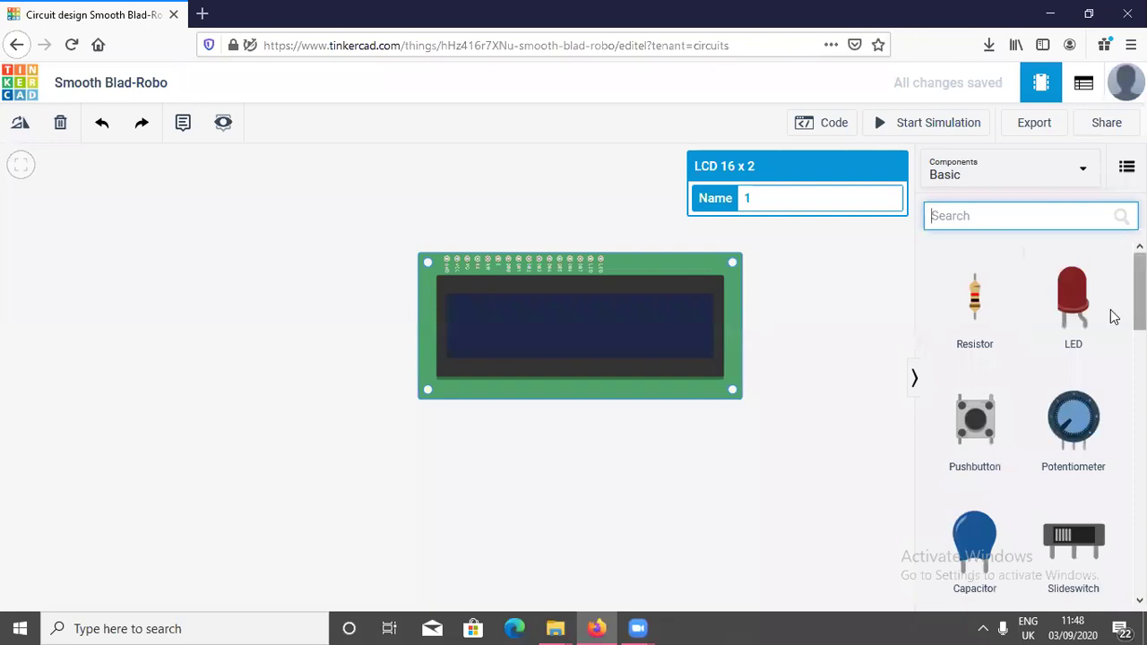
key(Escape)
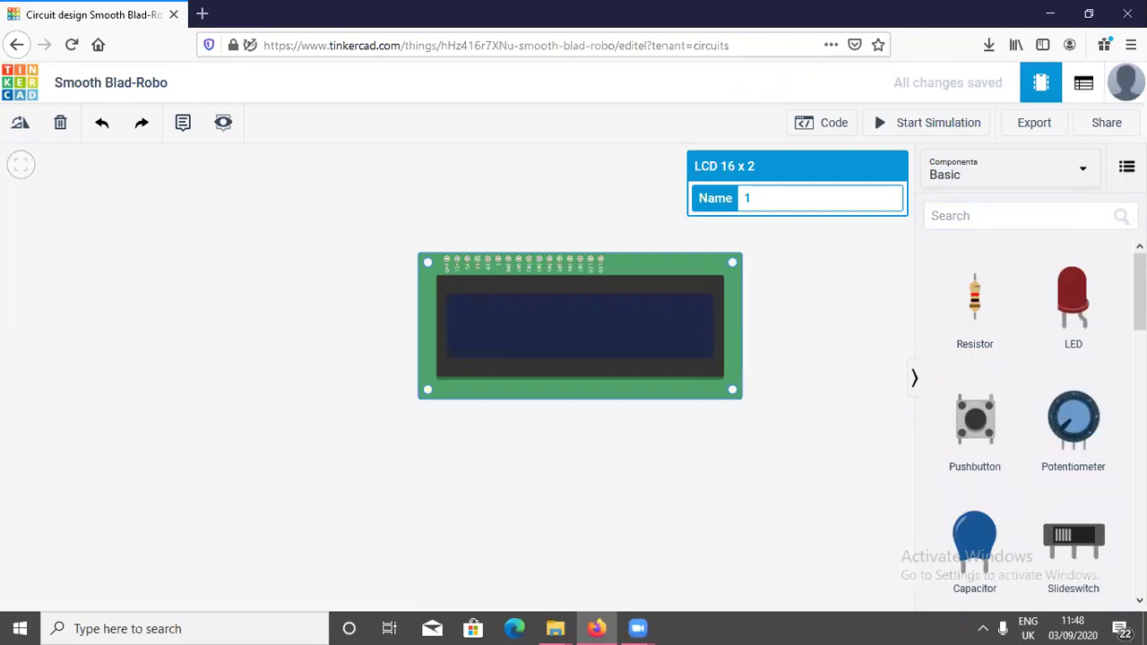
scroll(1030, 404, down, 4)
click(998, 562)
click(273, 363)
drag(270, 356, 251, 332)
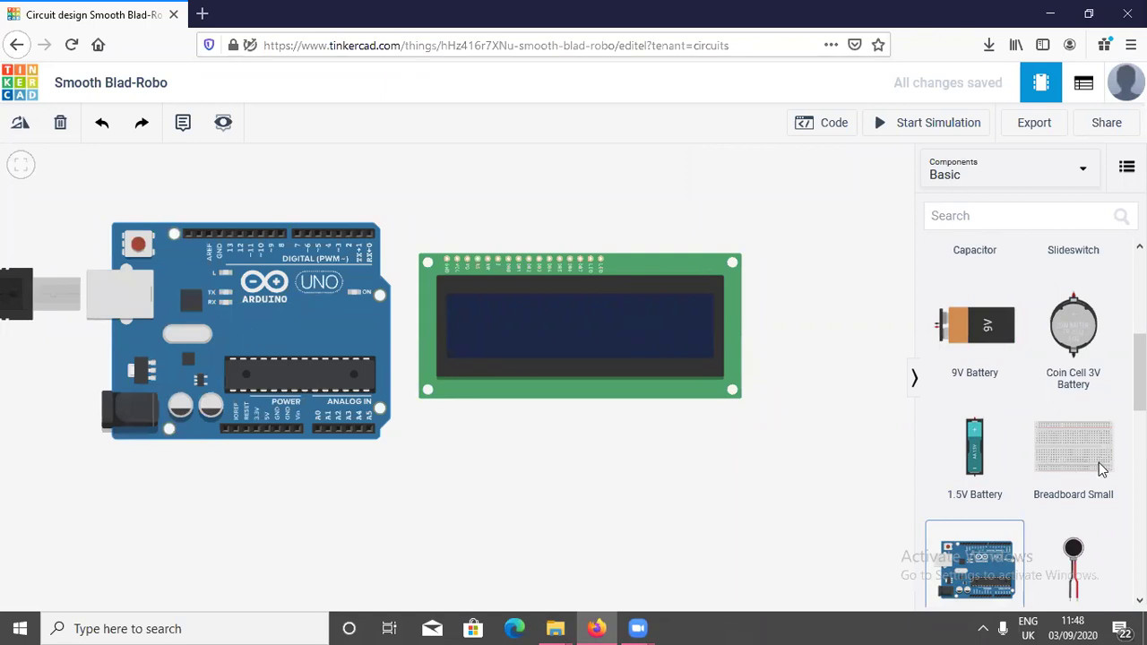
Step: Place a Breadboard Small behind the LCD and shift the LCD down so its pins sit in breadboard row h
drag(1037, 448, 586, 333)
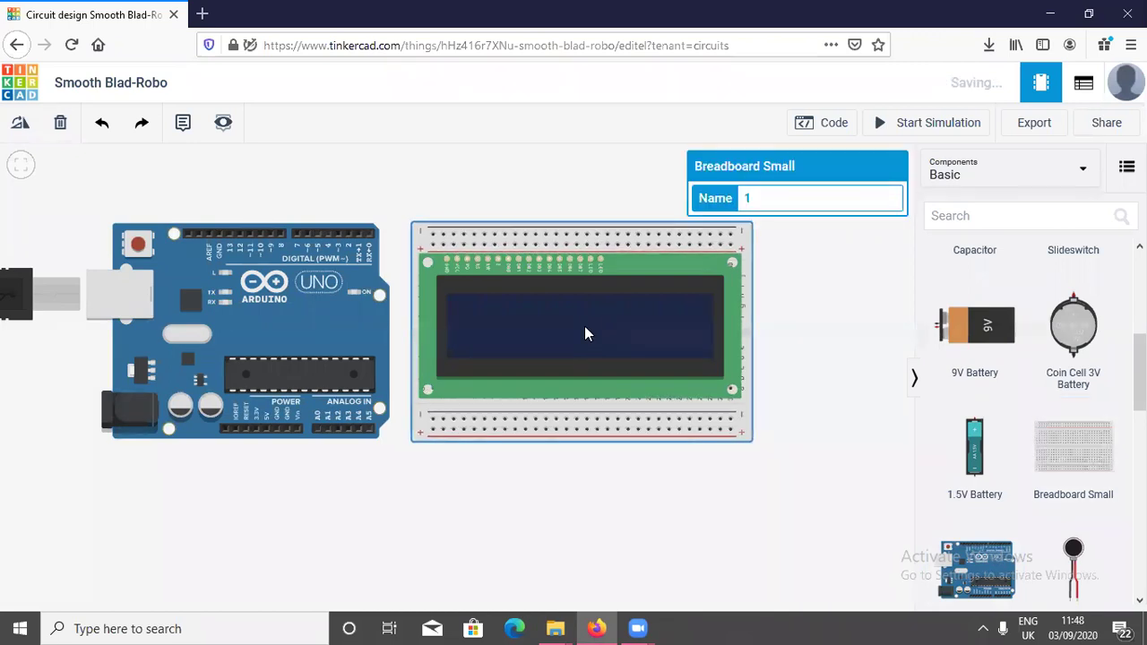
click(683, 305)
drag(624, 311, 629, 335)
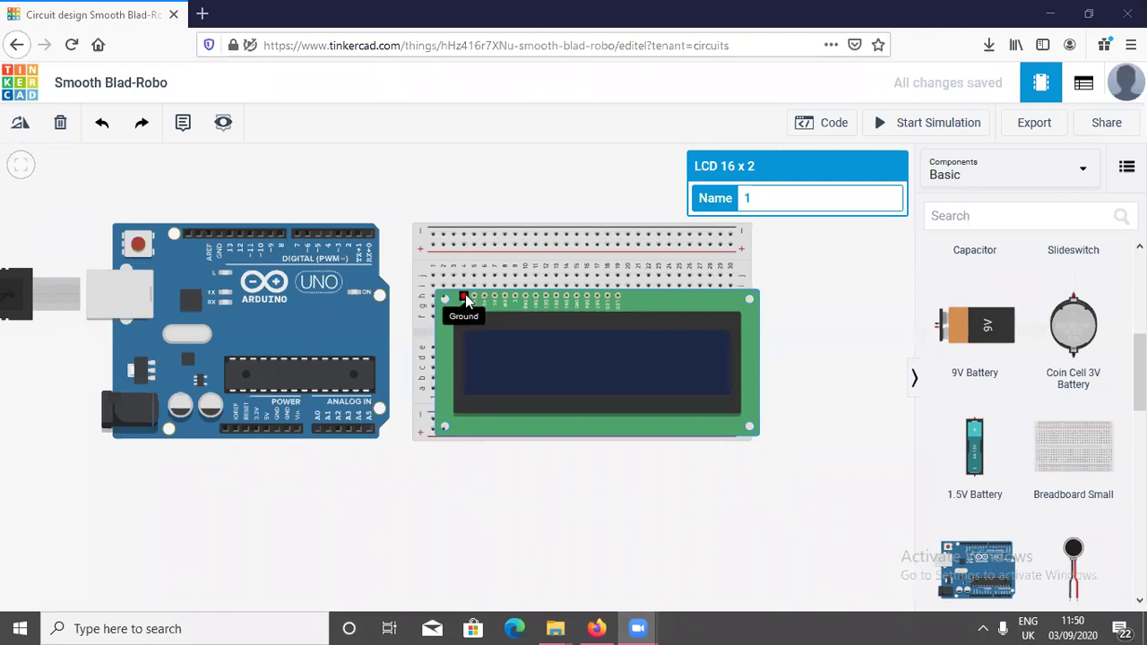
Step: Wire the LCD's Ground pin straight up to the breadboard's upper negative rail and colour the wire black
click(465, 302)
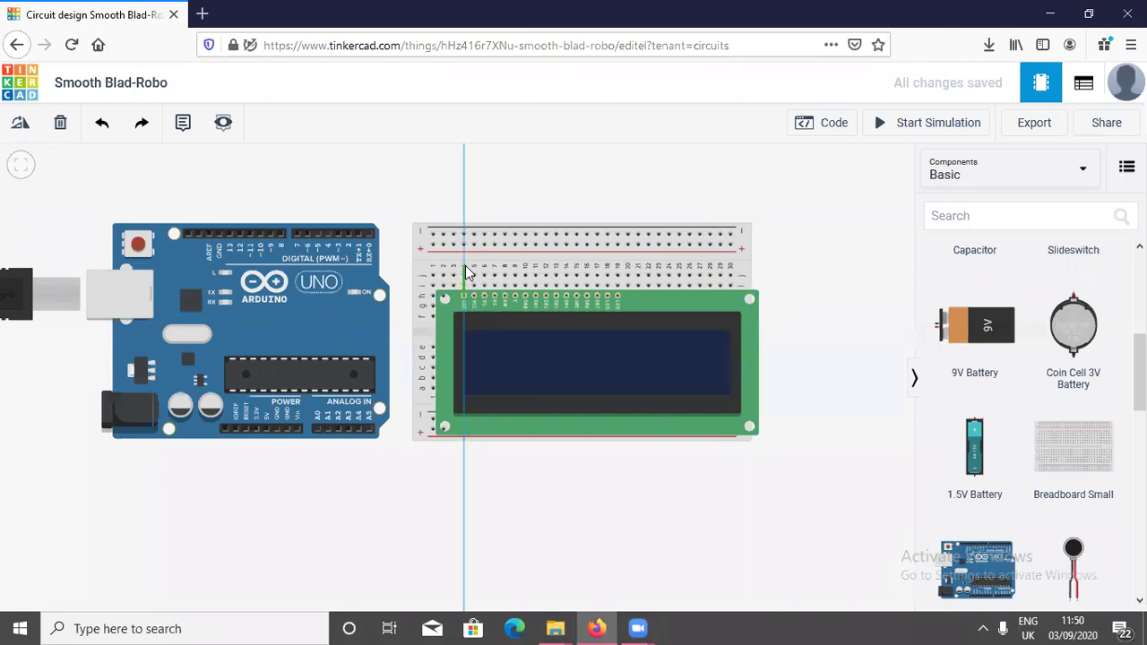
click(464, 236)
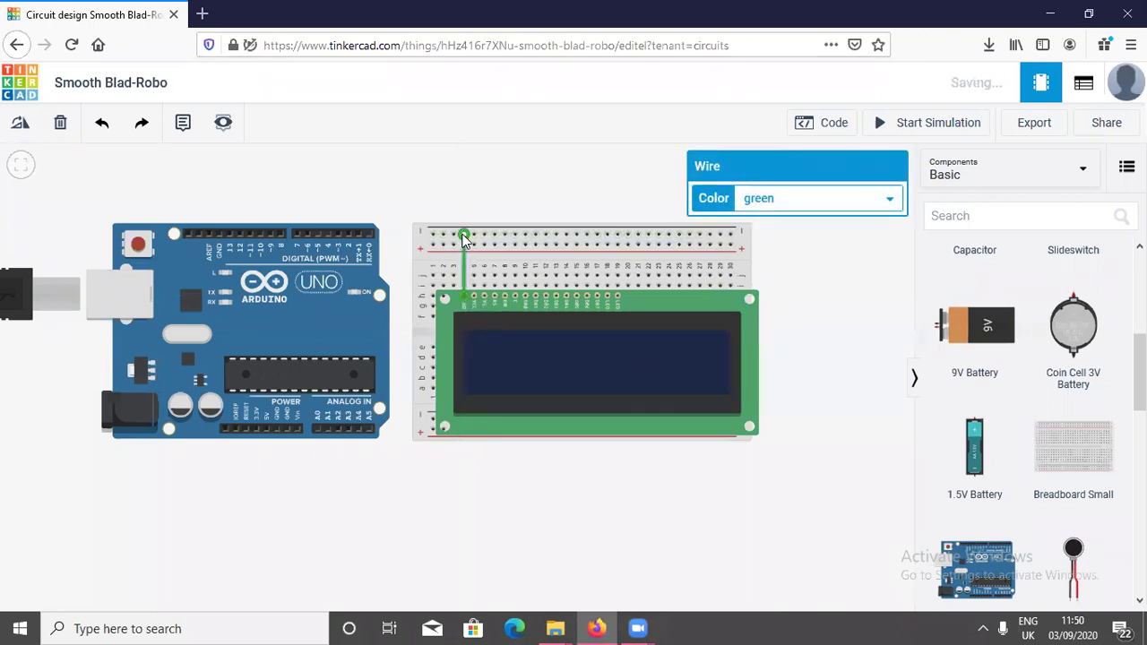
click(762, 198)
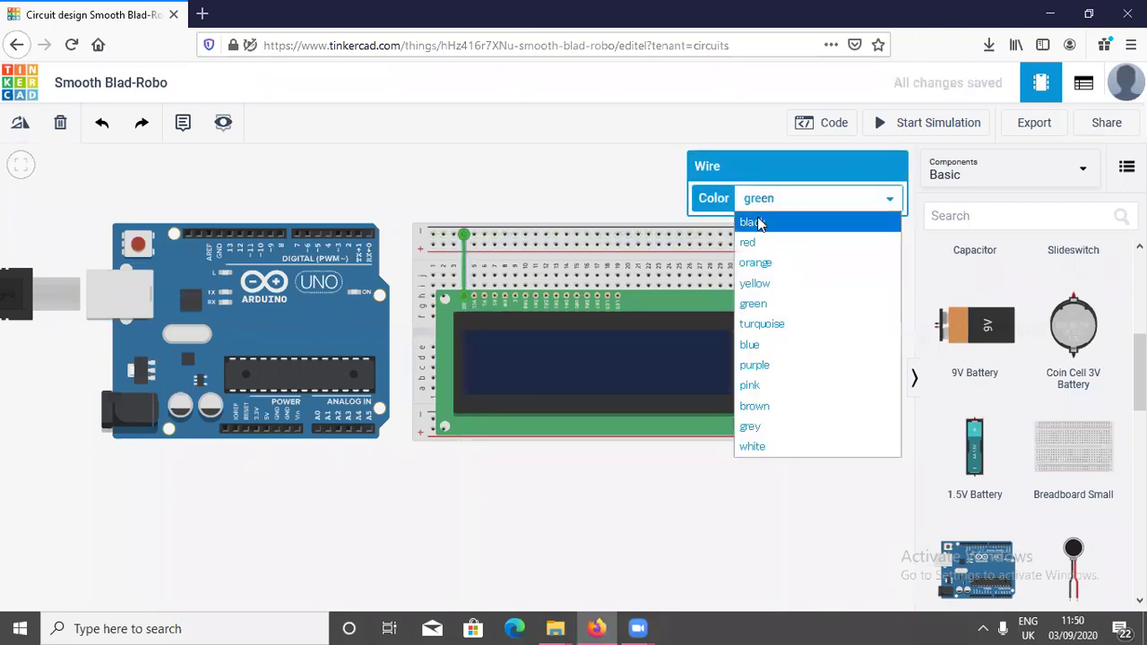
click(761, 223)
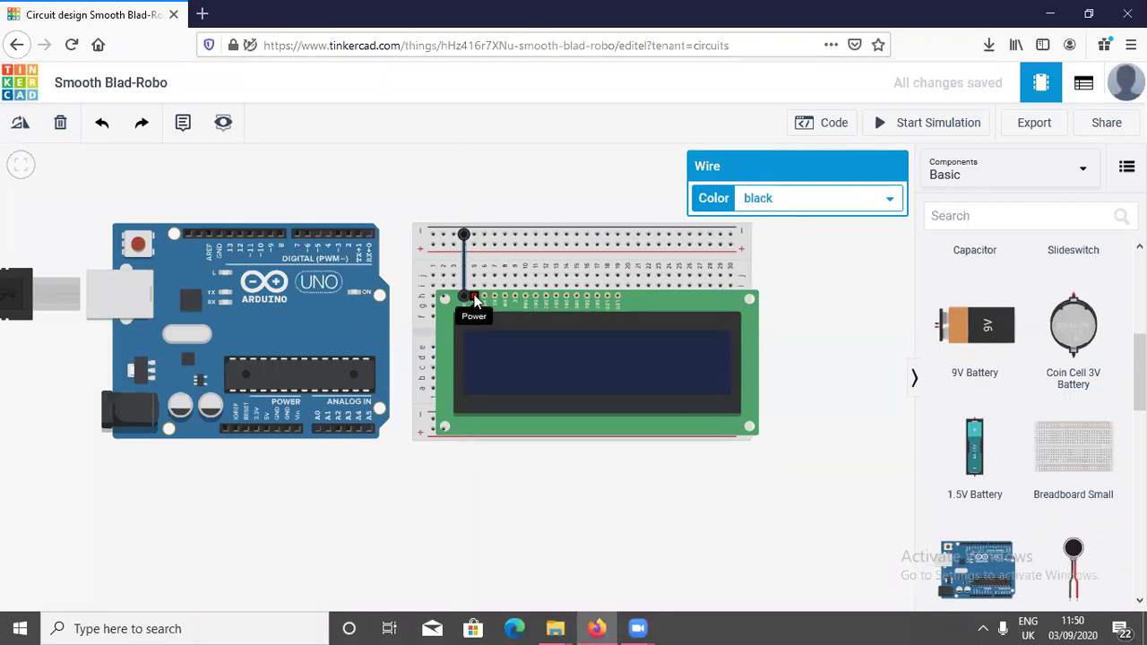
Step: Wire the LCD's Power pin straight up to the breadboard's upper positive rail and colour the wire red
click(475, 300)
click(475, 301)
click(474, 243)
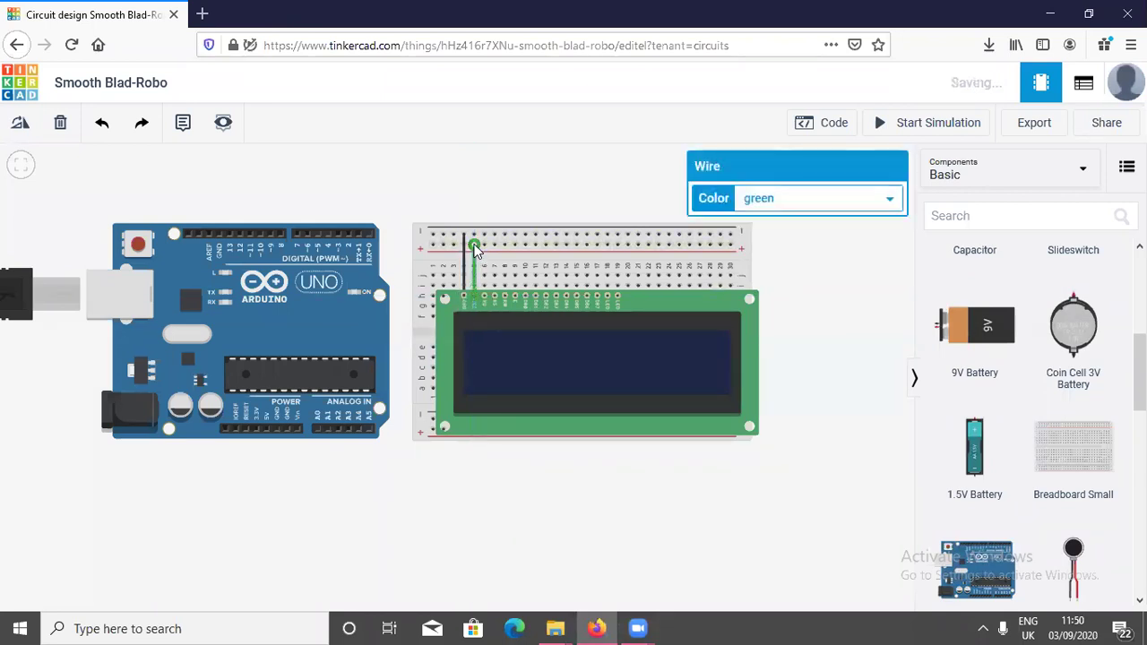
click(794, 198)
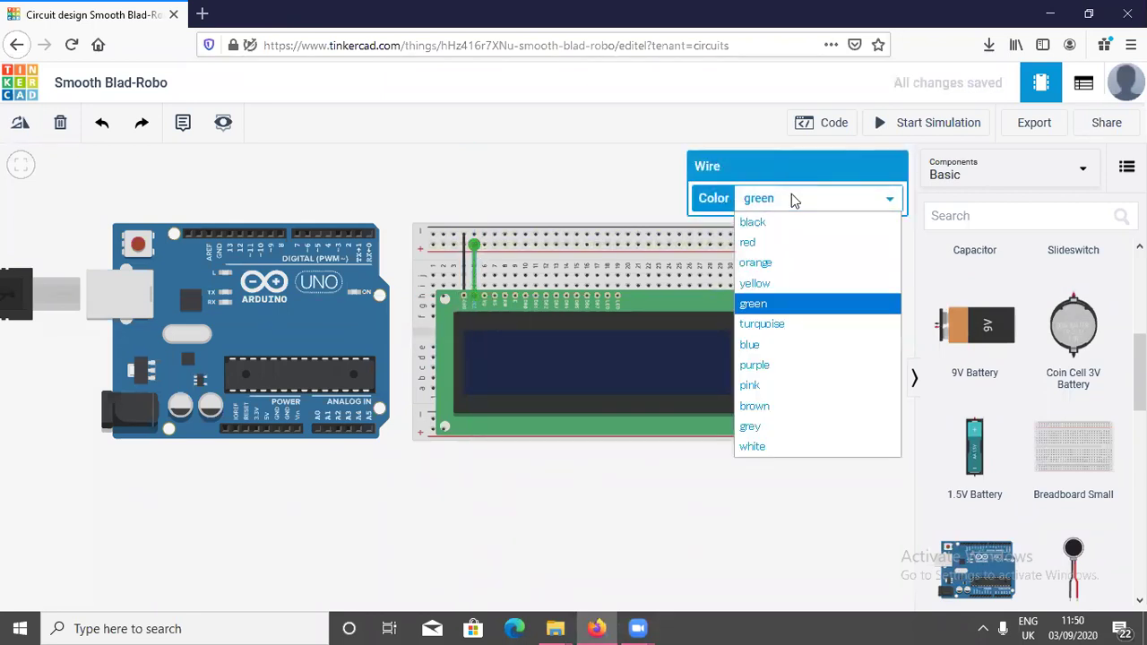
click(760, 242)
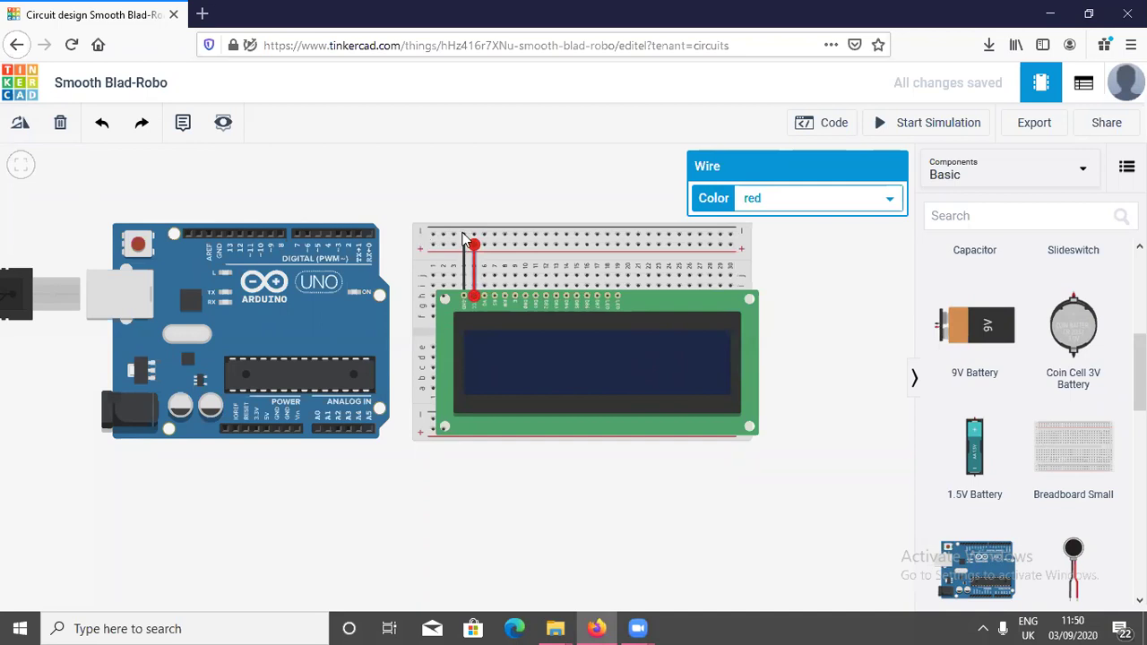
click(484, 299)
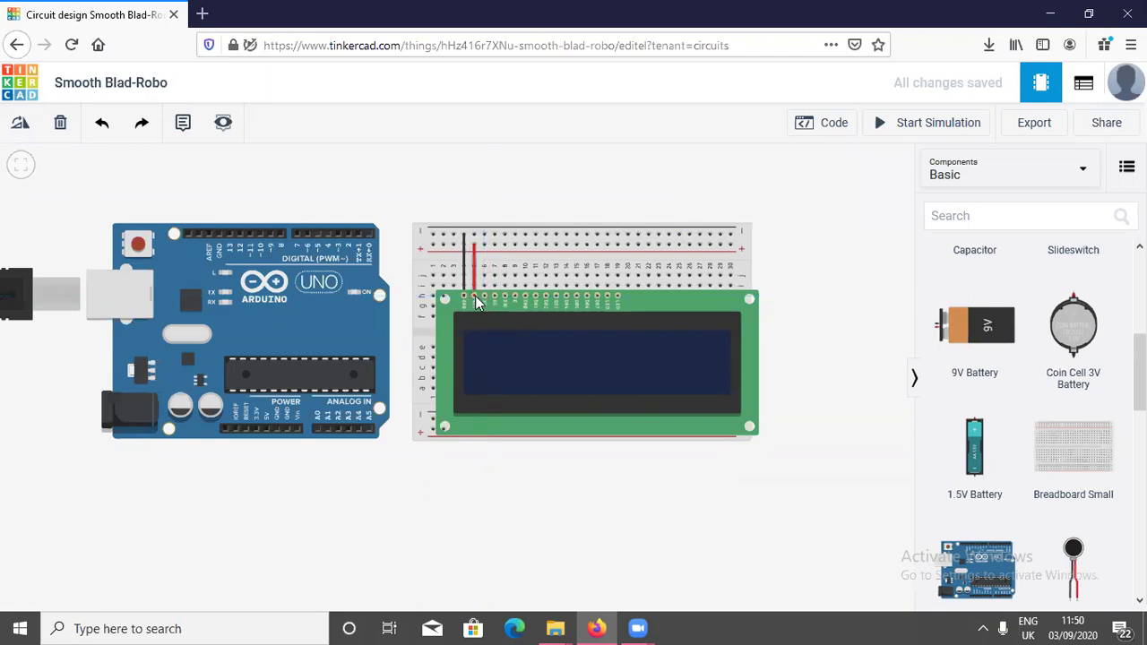
Step: Move the lower ends of the black and red wires off the LCD pins into breadboard row j, columns 4 and 5
click(477, 303)
drag(476, 303, 465, 280)
click(464, 295)
click(503, 262)
click(502, 264)
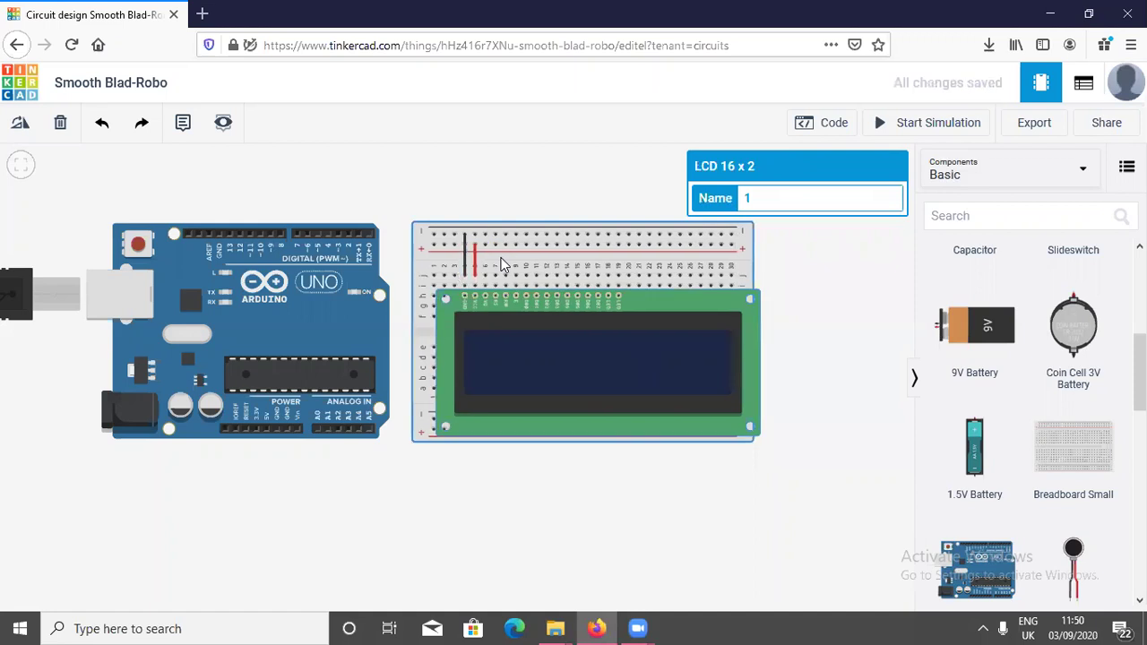
click(478, 271)
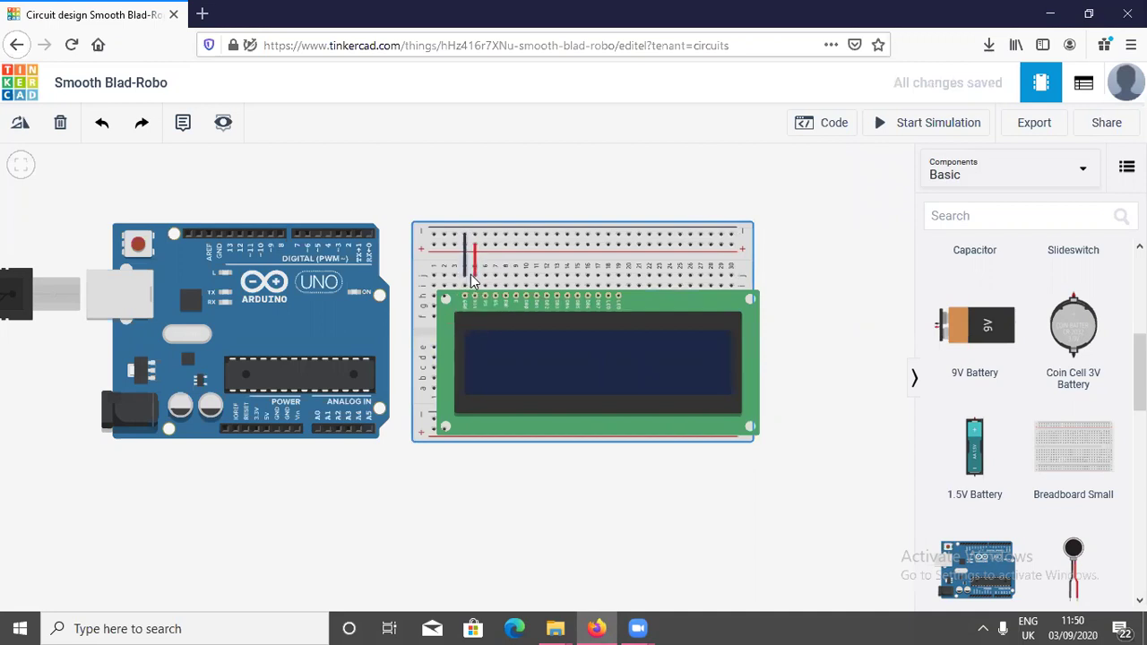
mouse_move(475, 270)
mouse_down()
mouse_move(467, 293)
mouse_move(466, 274)
mouse_up()
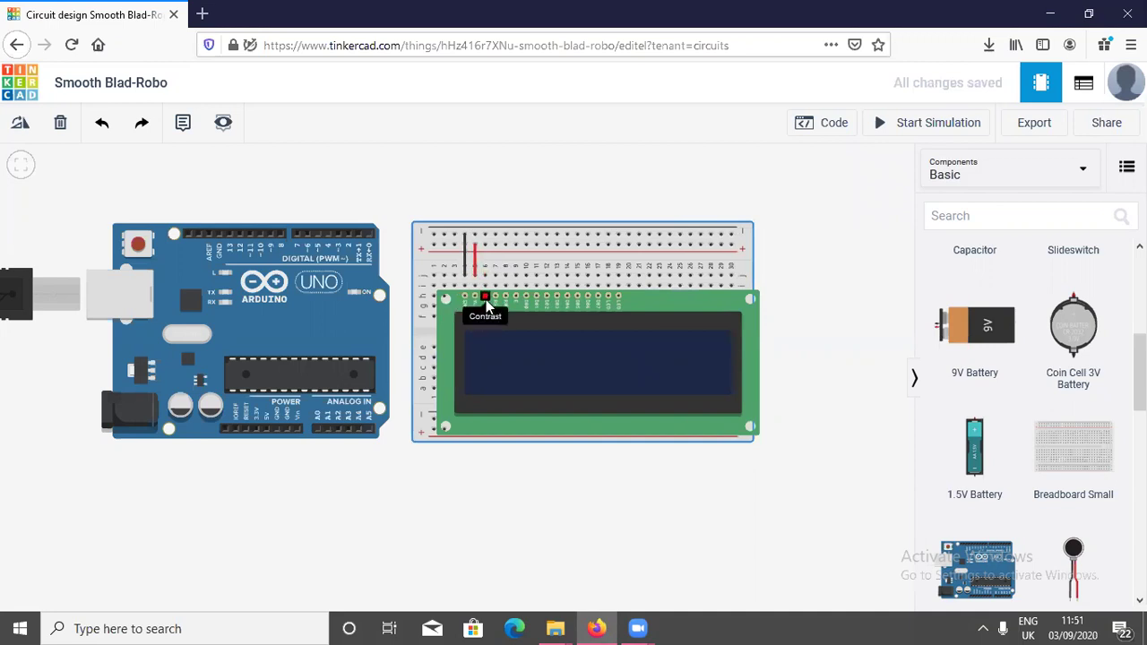
Step: Connect row j, column 6, above the LCD's Contrast pin, to the upper negative rail with a black wire
click(486, 278)
click(485, 275)
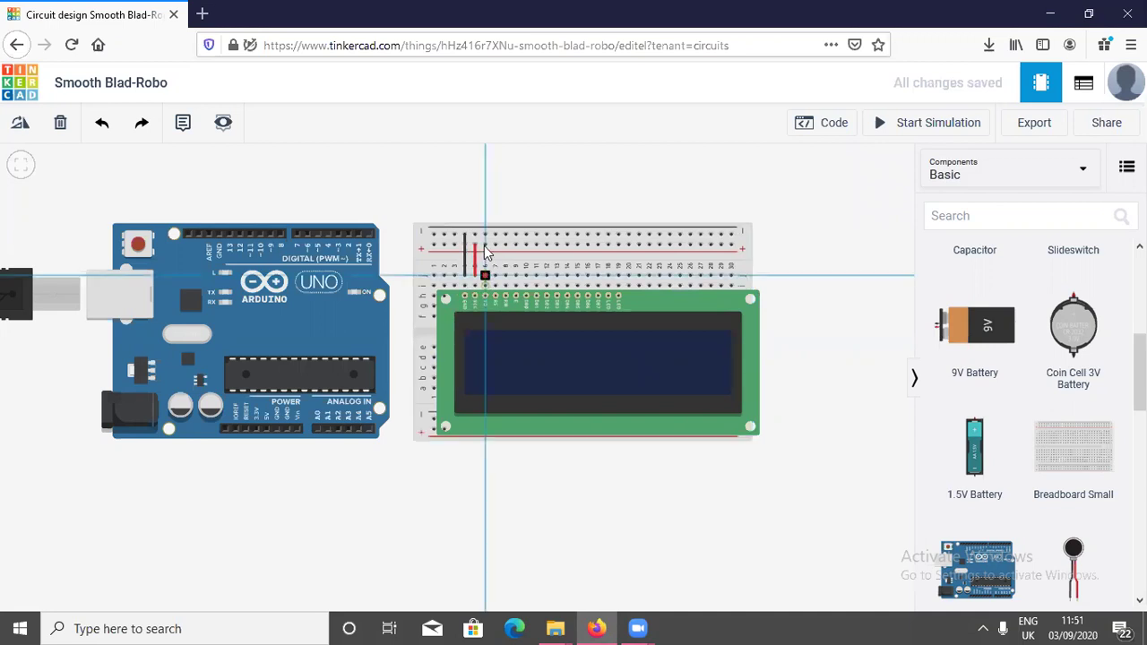
click(485, 235)
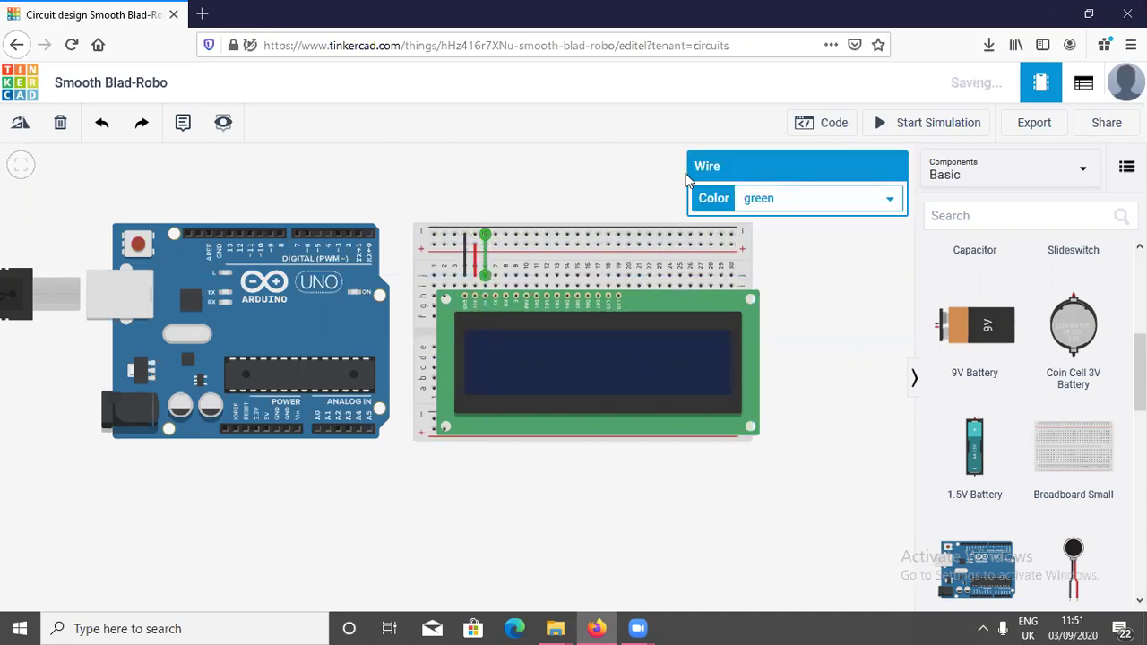
click(751, 199)
click(753, 222)
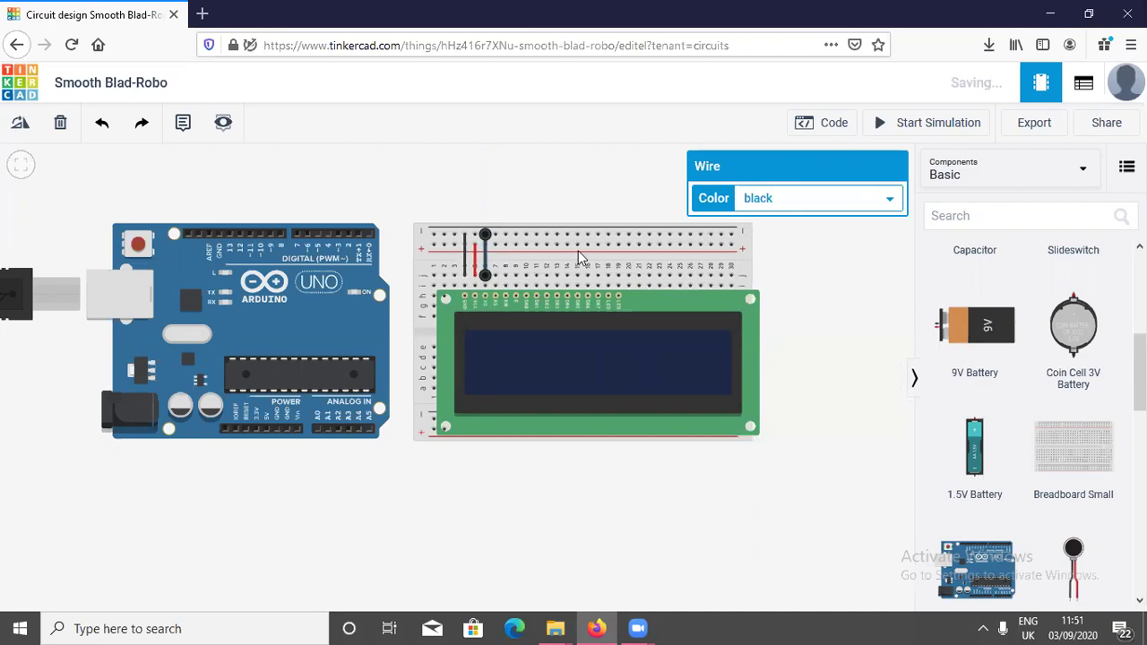
Step: Route a green wire from breadboard row j, column 7, over the boards to Arduino digital pin 2, straightening its bend
click(496, 278)
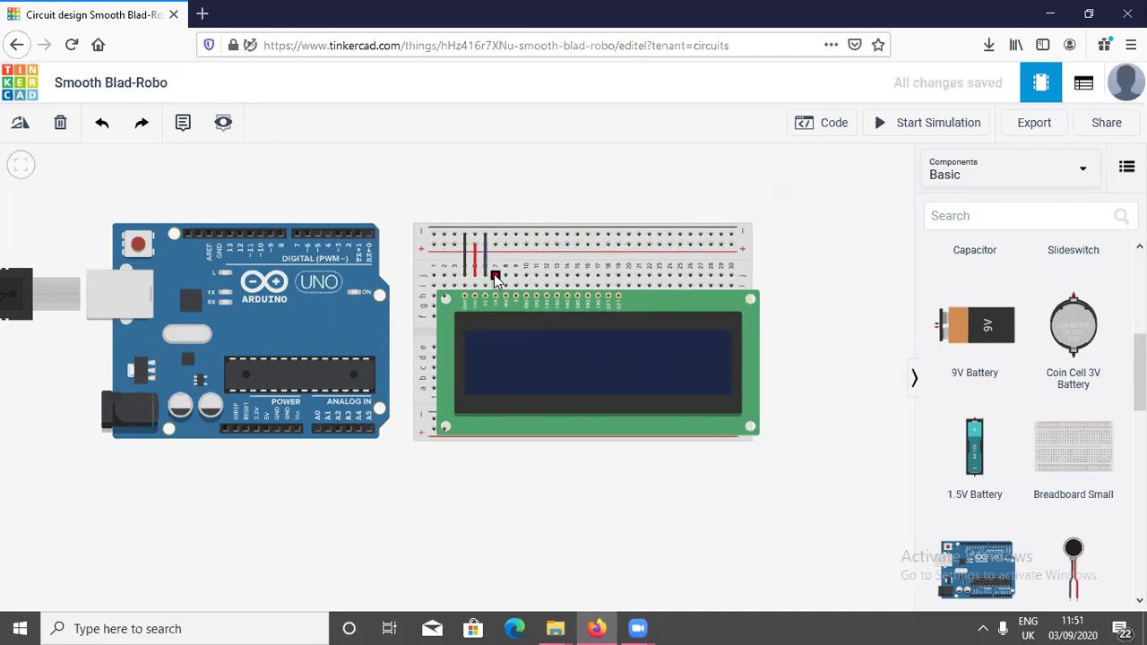
click(495, 204)
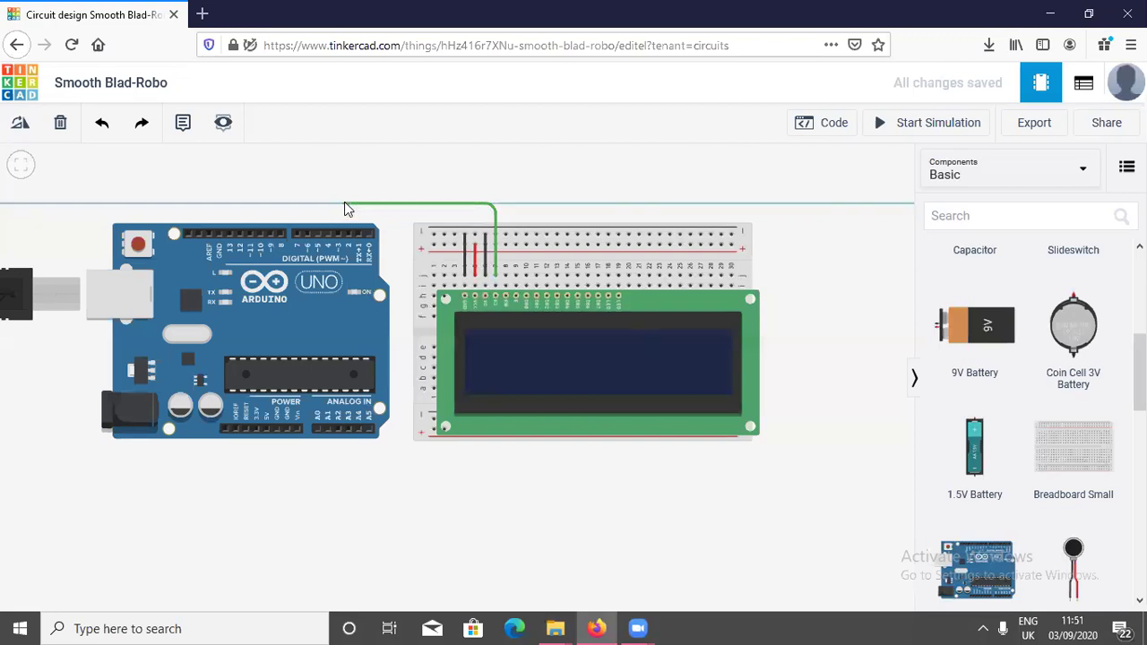
click(346, 206)
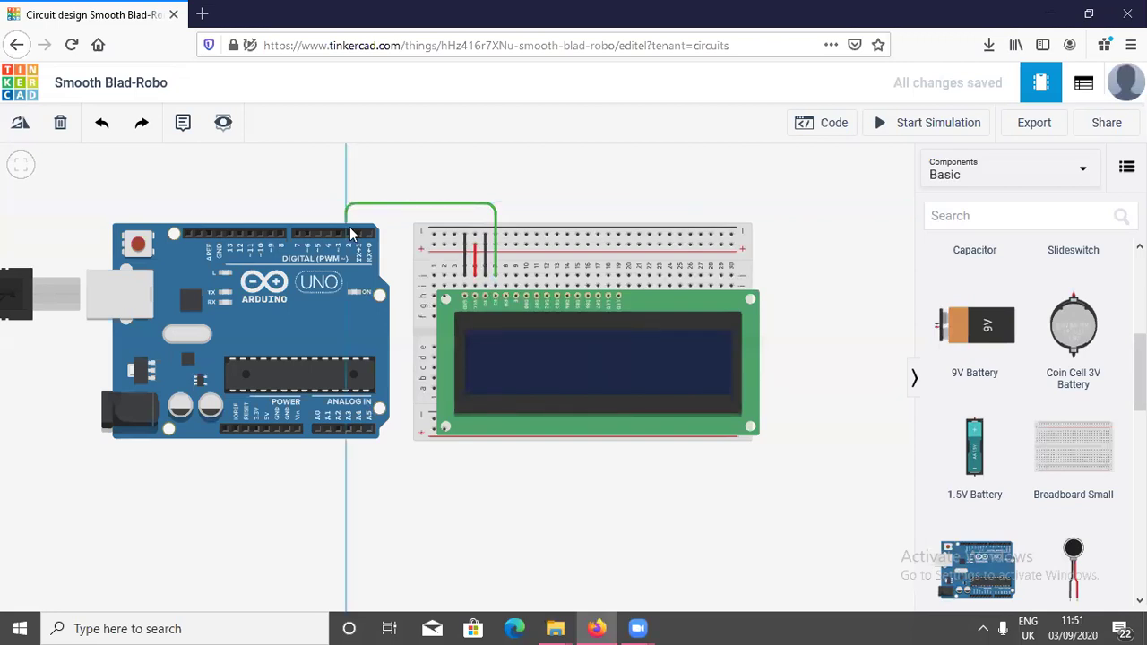
click(349, 239)
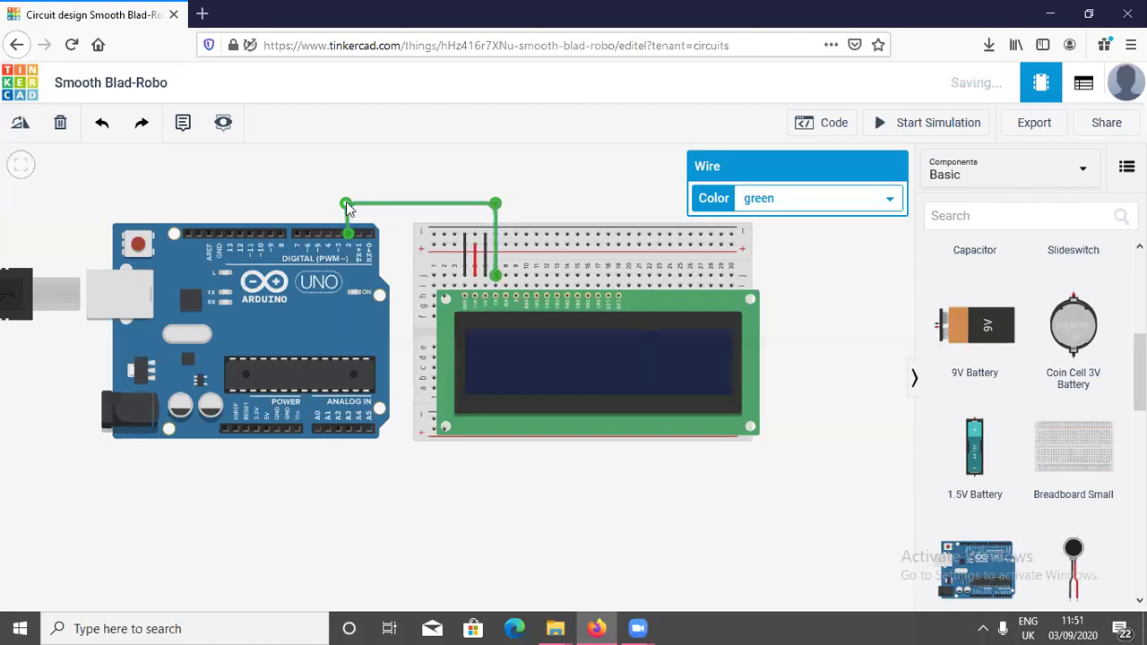
drag(349, 208, 349, 206)
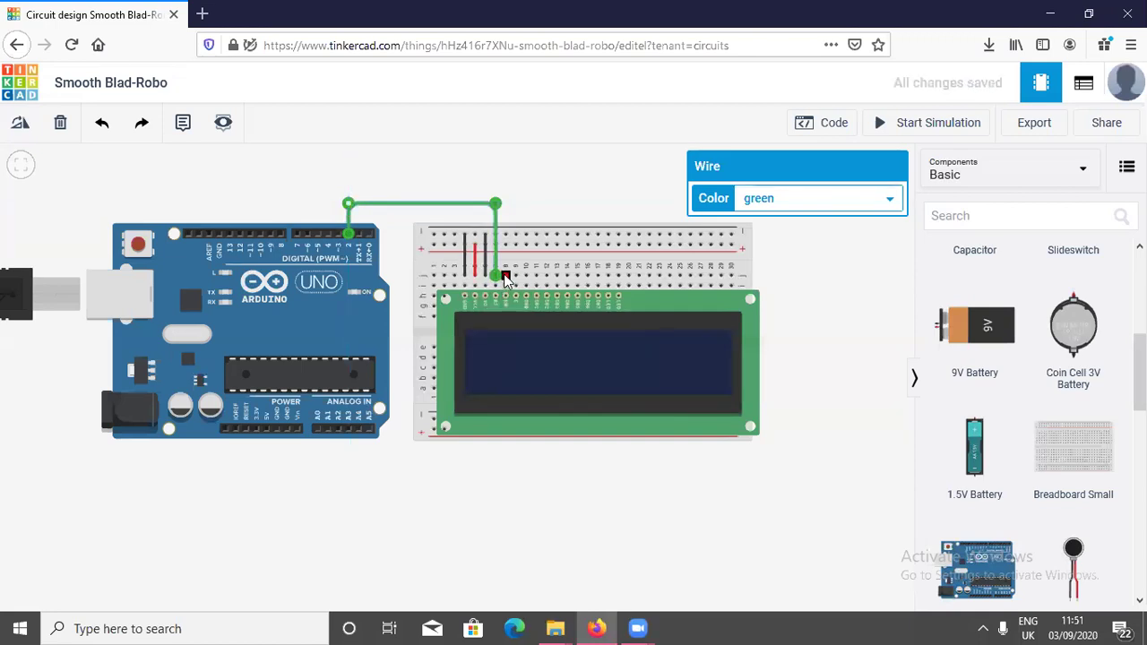
Step: Connect breadboard row j, column 8, to the upper negative rail with a black wire
click(506, 277)
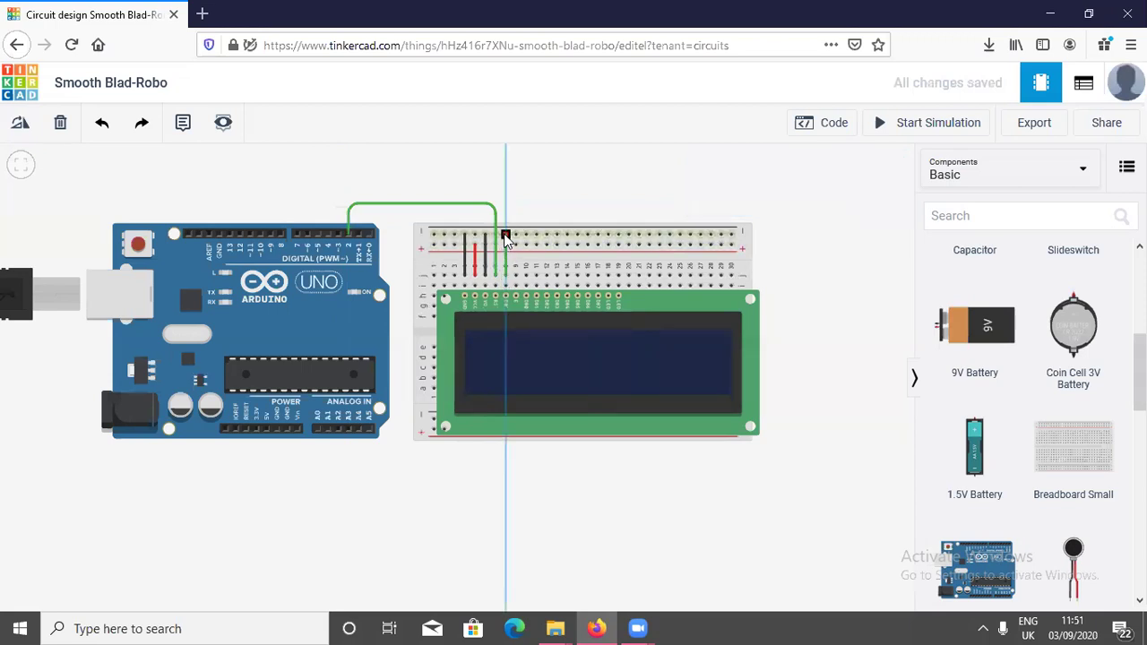
click(506, 234)
click(776, 201)
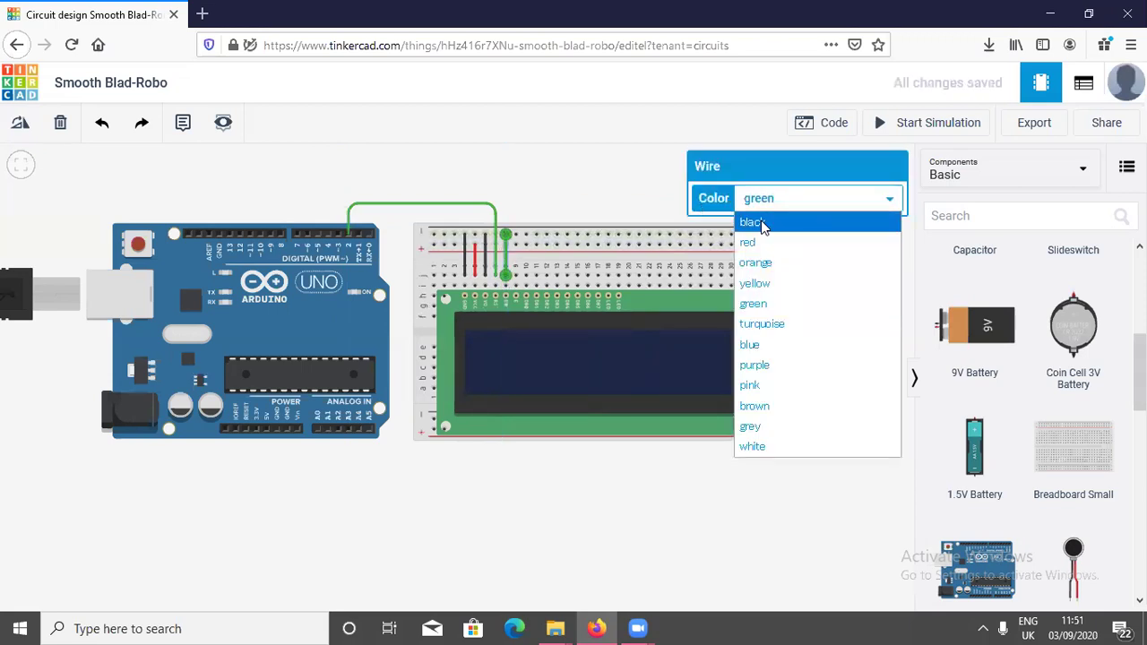
click(753, 223)
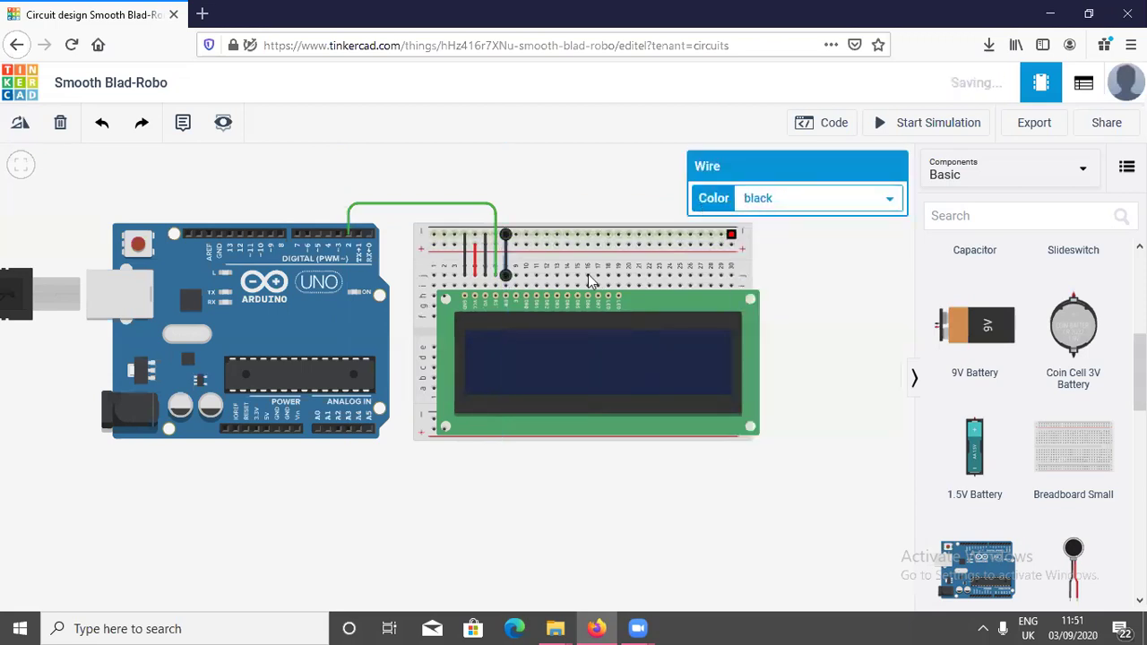
Step: Route a green wire from breadboard row j, column 9, to Arduino digital pin 3, aligning its bend with the pin
click(516, 276)
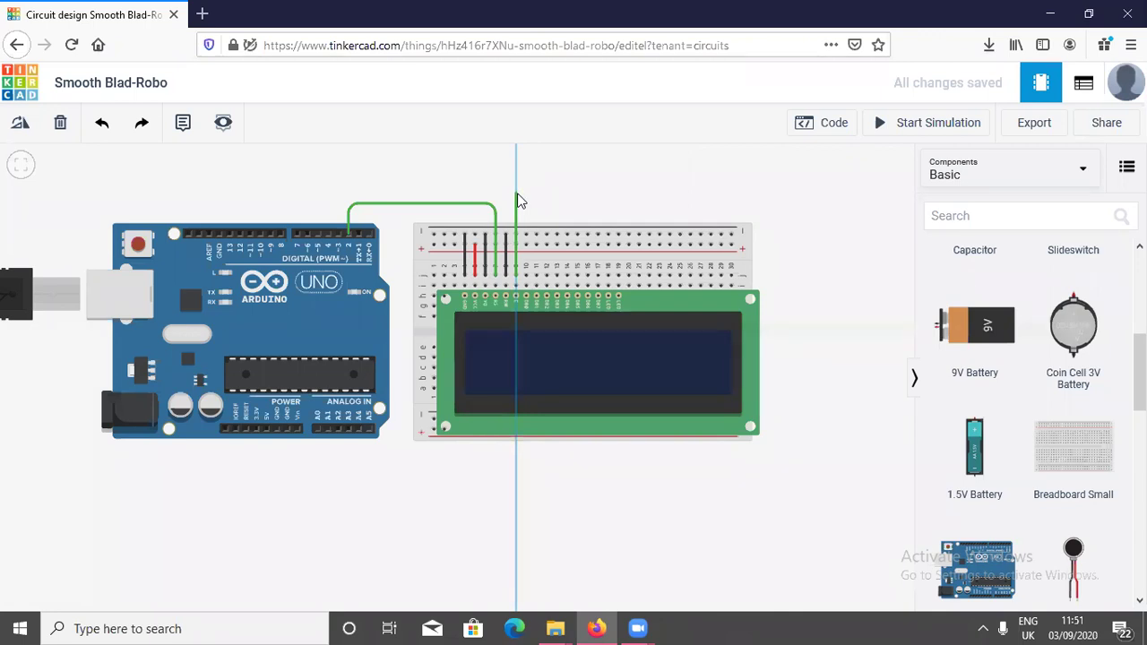
click(516, 195)
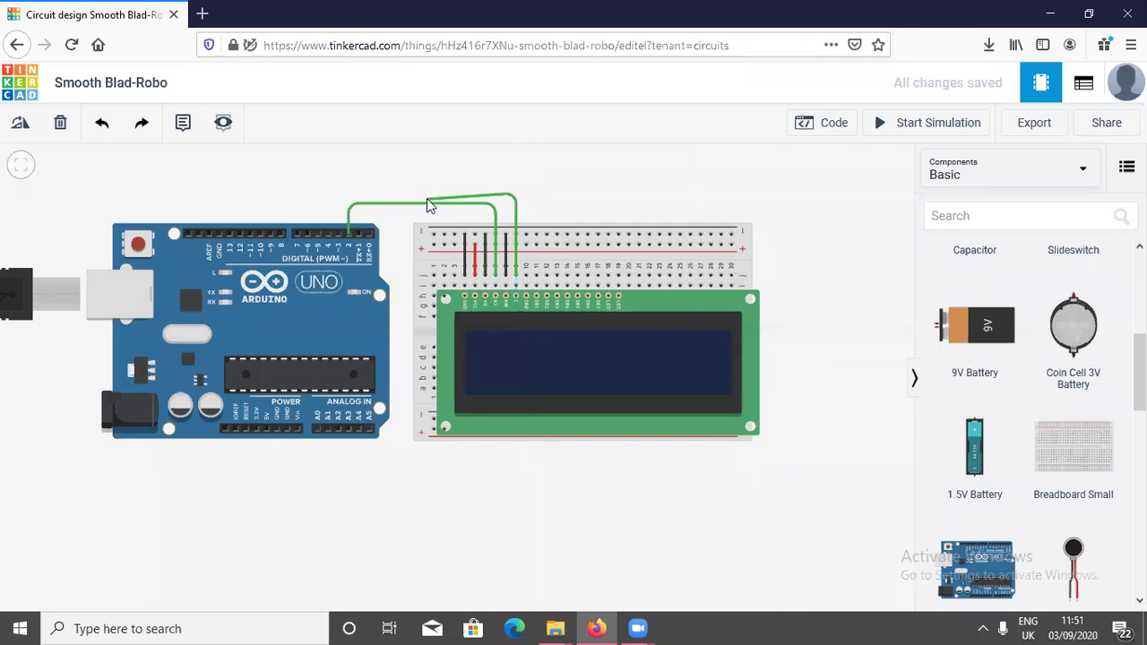
click(339, 195)
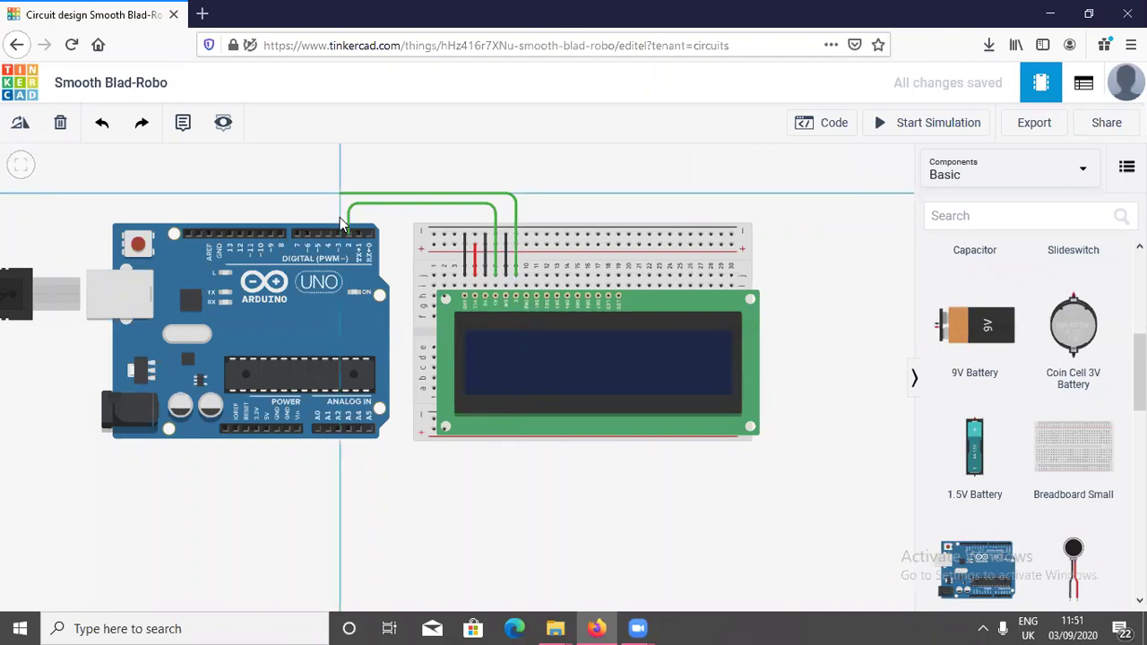
click(340, 233)
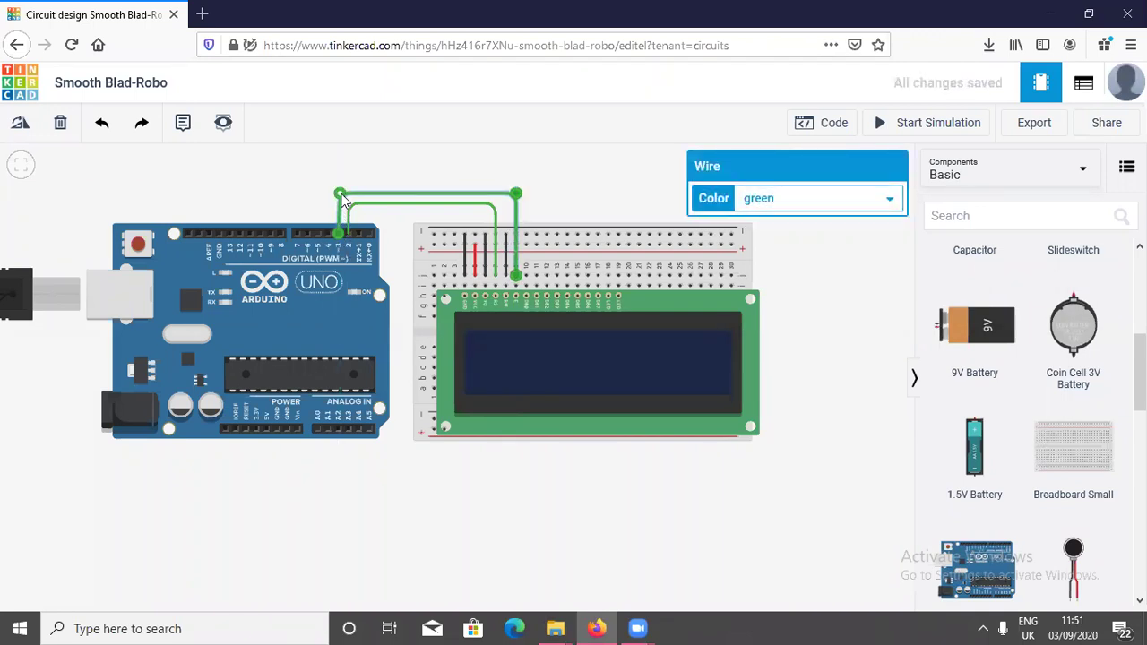
drag(341, 194, 339, 195)
Step: Route a green wire from breadboard row j, column 14, to Arduino digital pin 4, aligning its bend with the pin
click(567, 271)
click(567, 267)
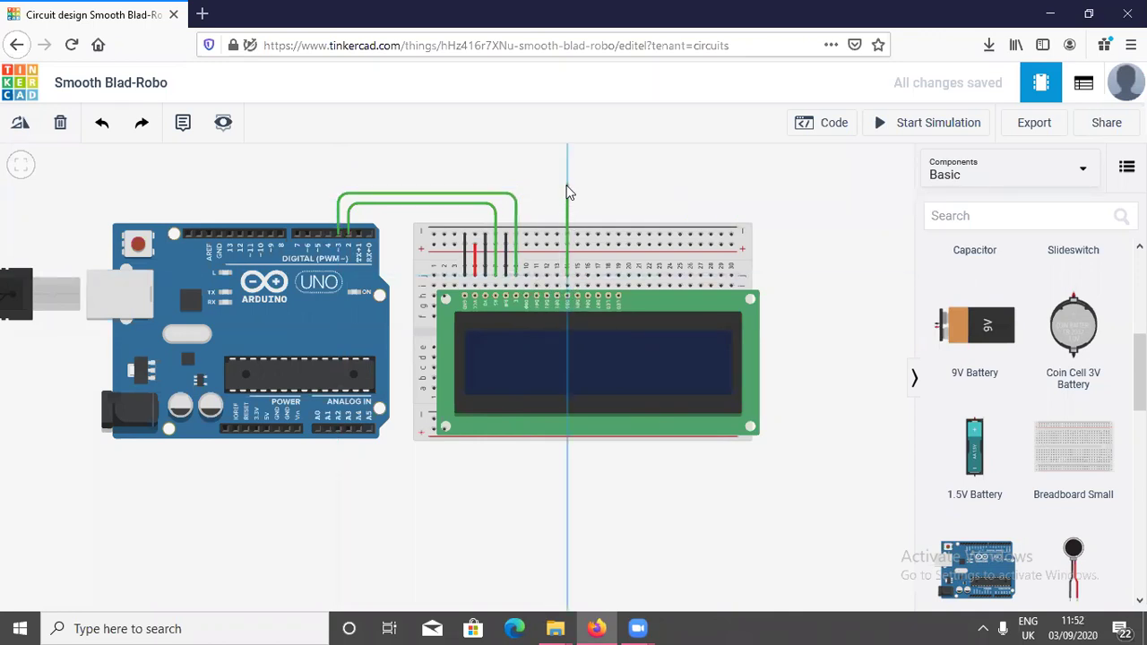
click(568, 190)
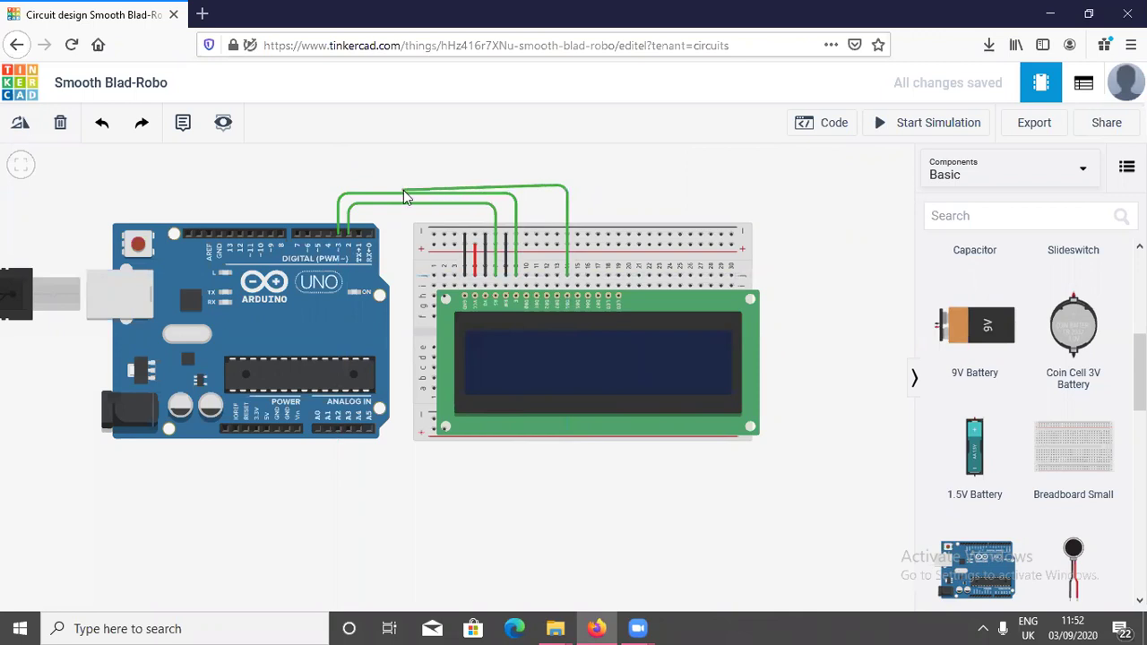
click(330, 189)
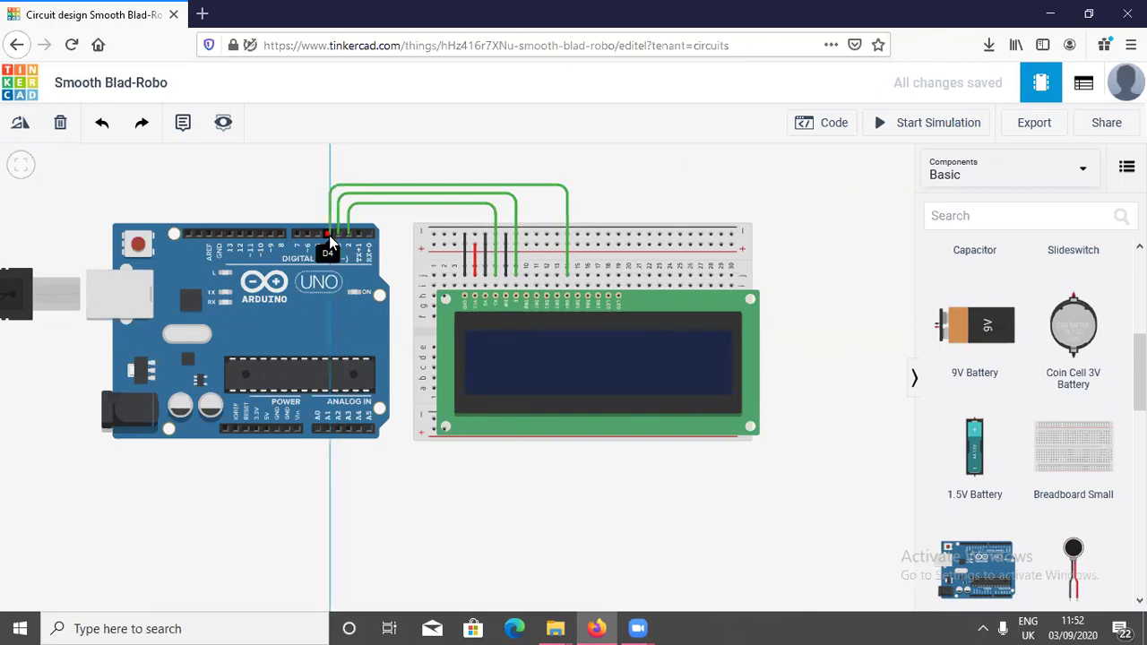
click(329, 234)
drag(330, 190, 328, 189)
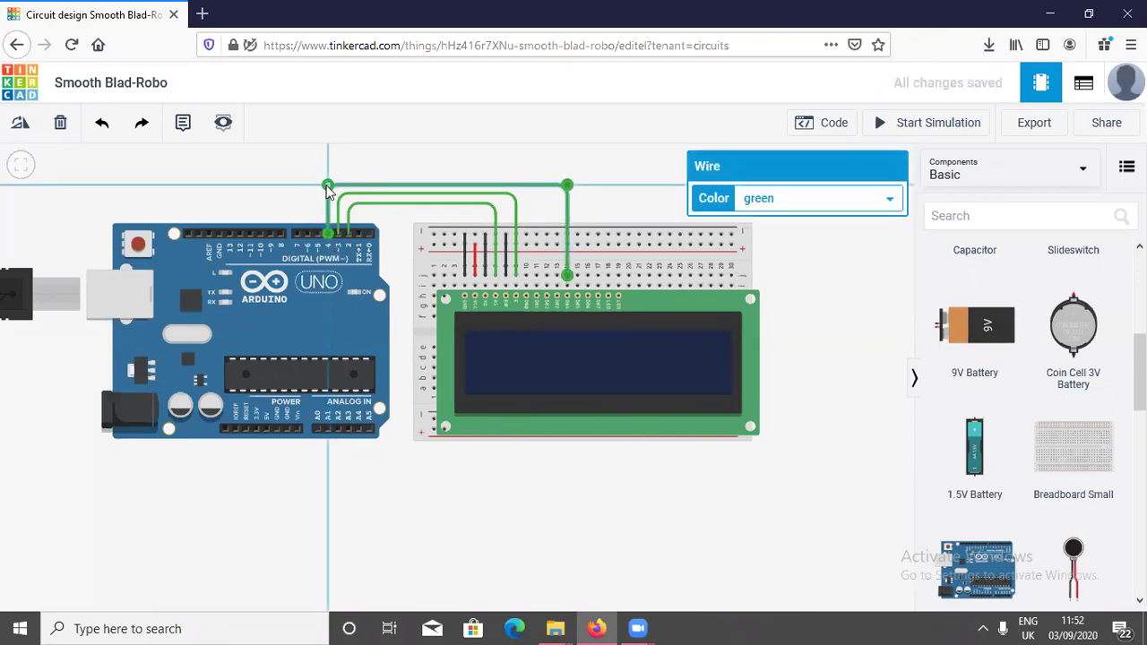
Step: Route a green wire from breadboard row j, column 15, to Arduino digital pin 5, raising its horizontal run above the neighbouring wire
click(578, 271)
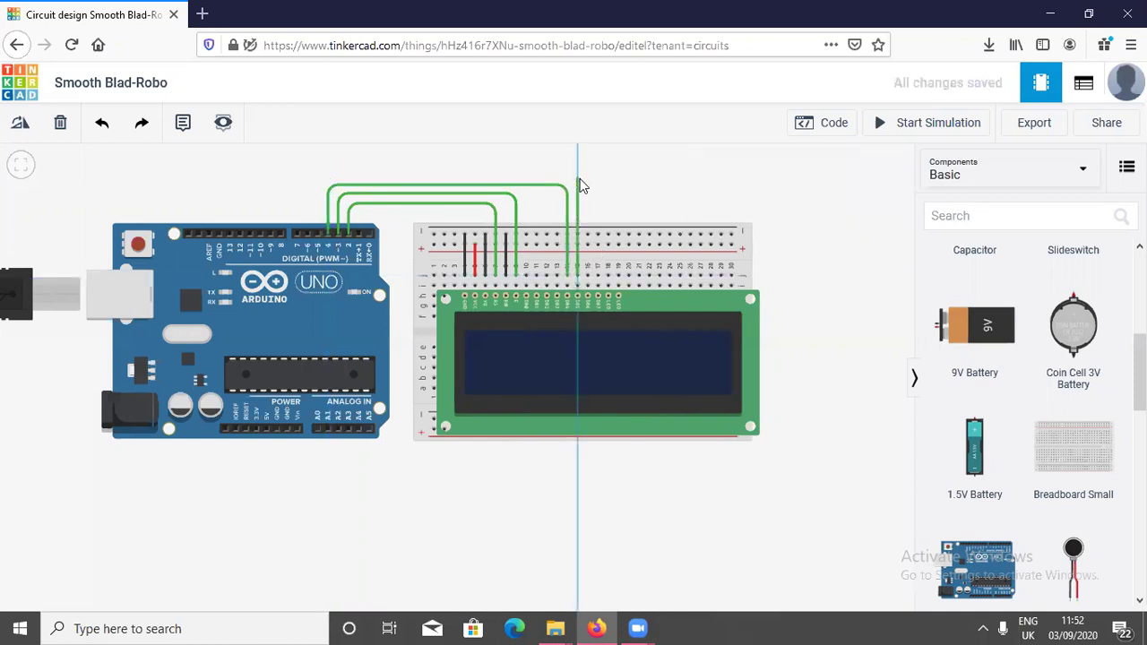
click(579, 182)
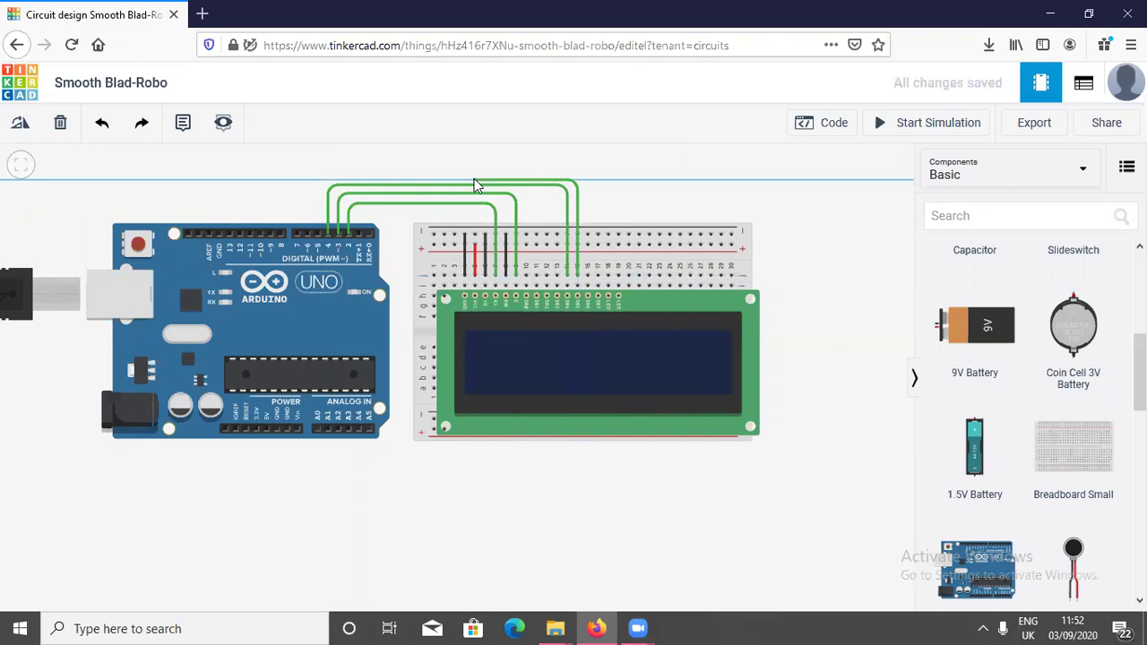
click(318, 184)
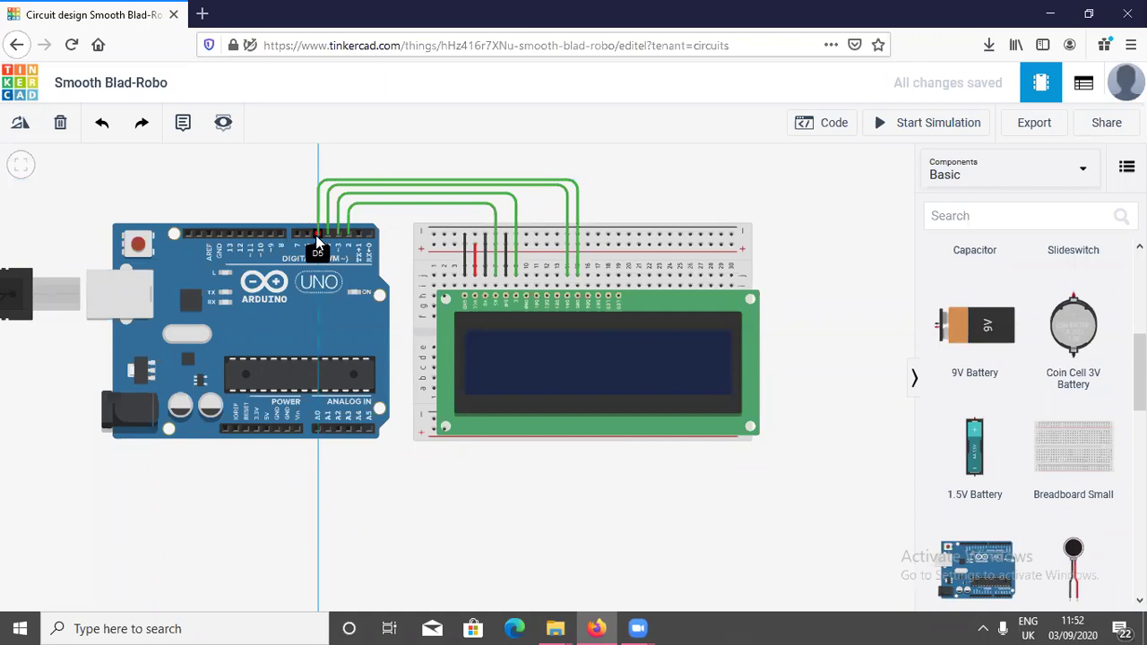
click(315, 235)
drag(458, 179, 459, 175)
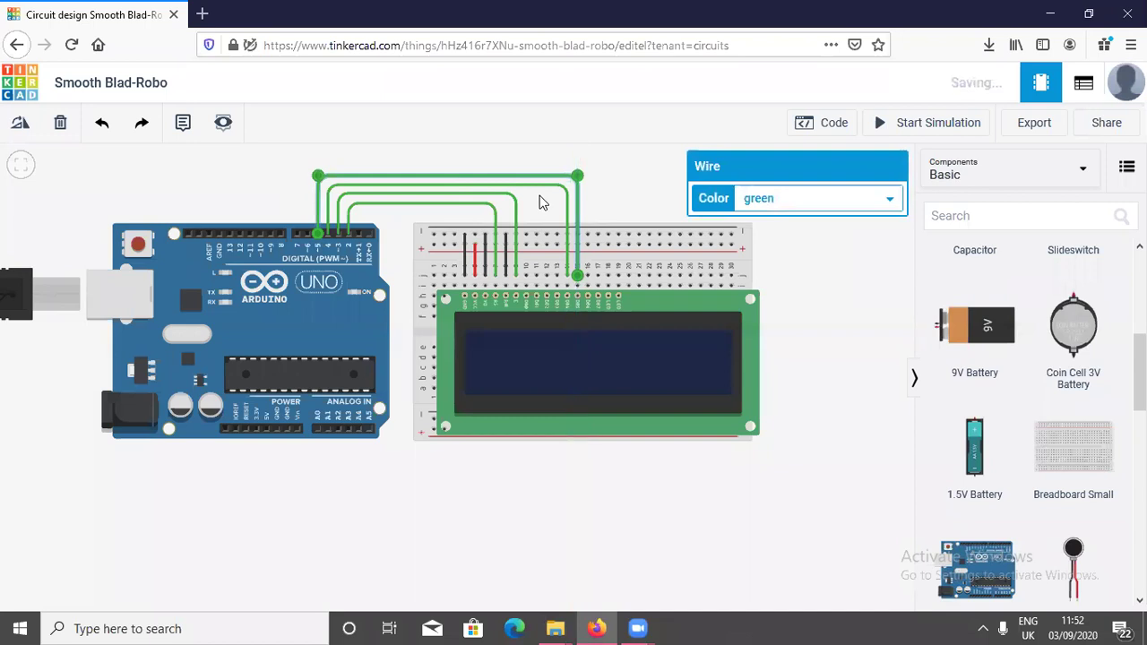
Step: Route a green wire from breadboard row j, column 16, over the other wires to Arduino digital pin 6
click(588, 269)
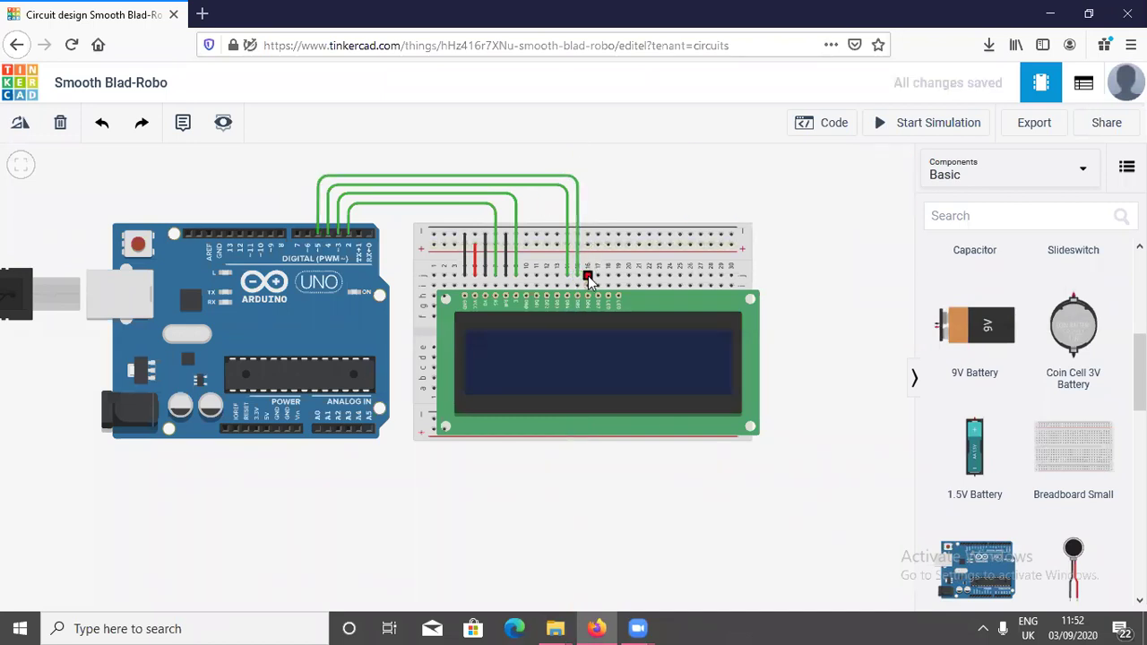
click(590, 169)
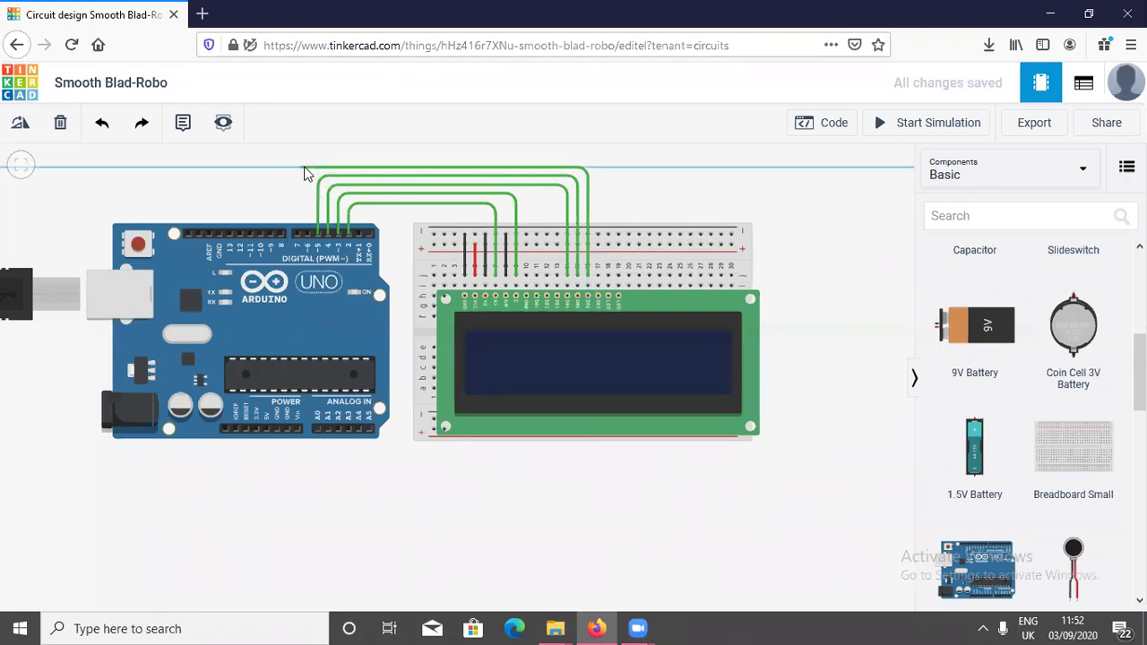
click(308, 169)
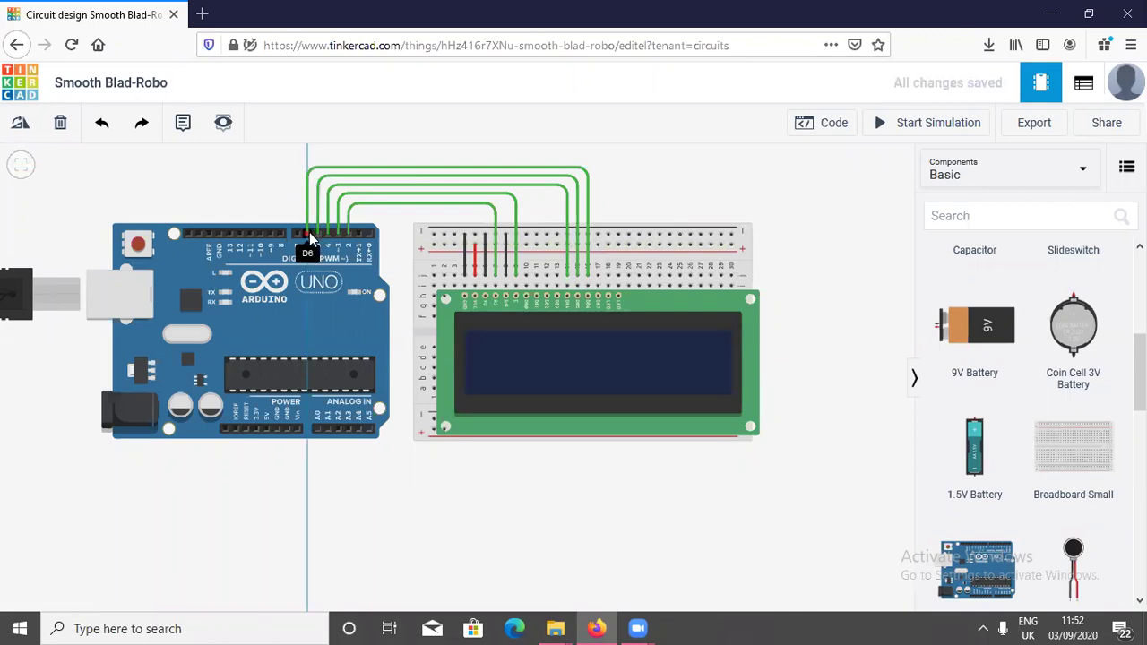
click(309, 233)
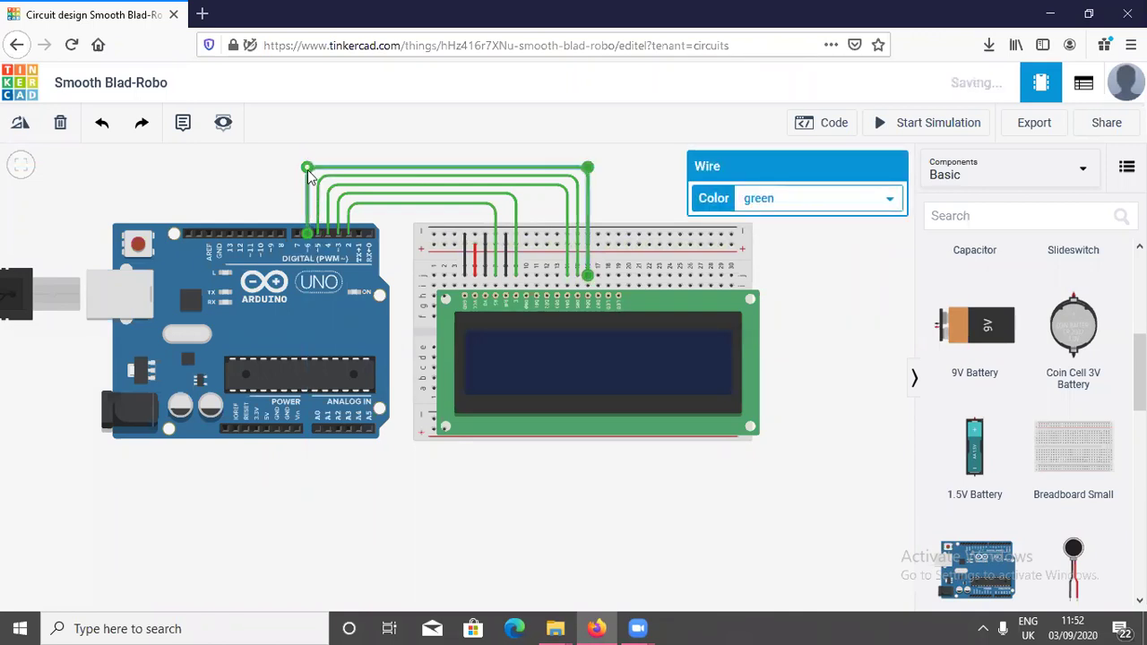
key(Escape)
Step: Route a green wire from breadboard row j, column 17, to Arduino digital pin 7, aligning its bend with the pin
click(597, 276)
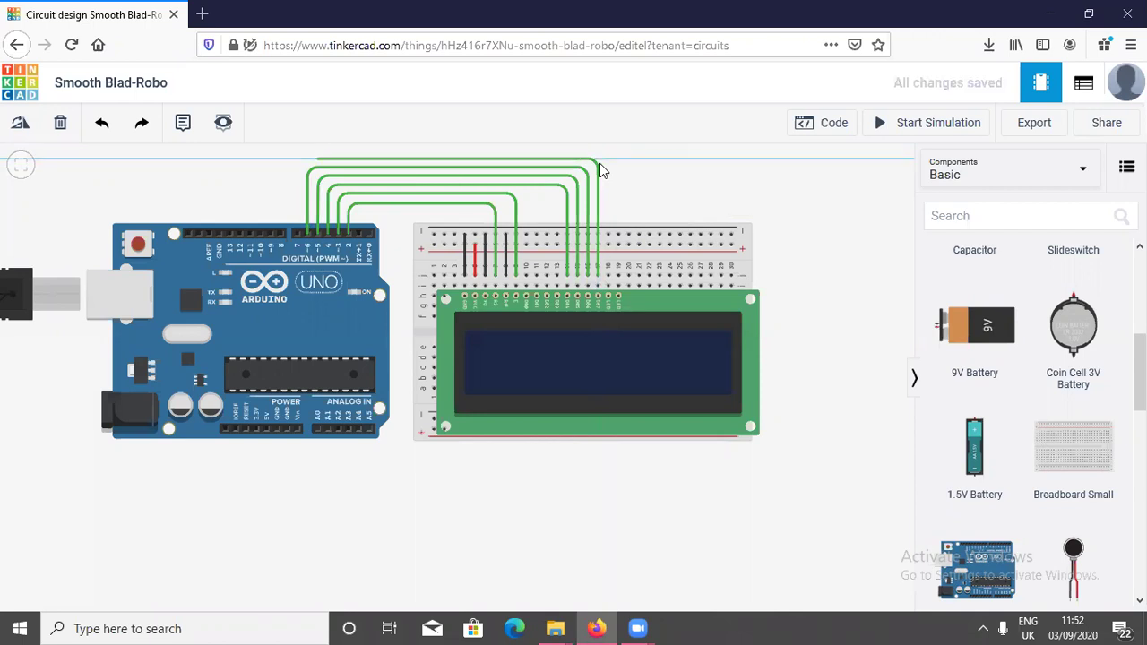
click(295, 159)
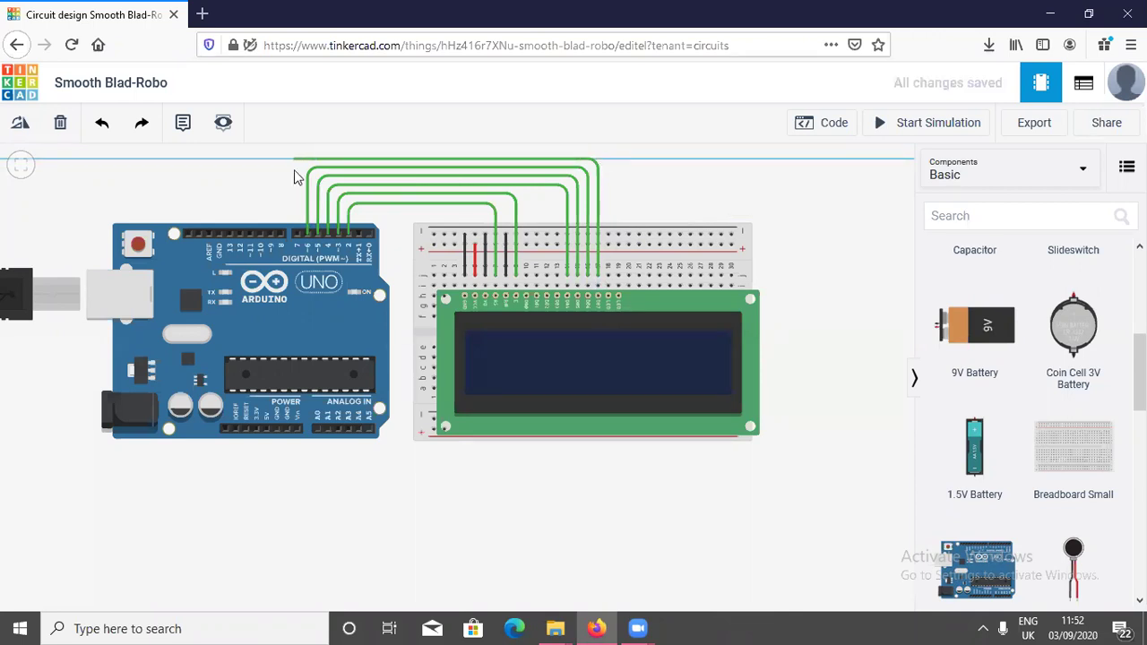
click(299, 234)
drag(293, 183, 295, 183)
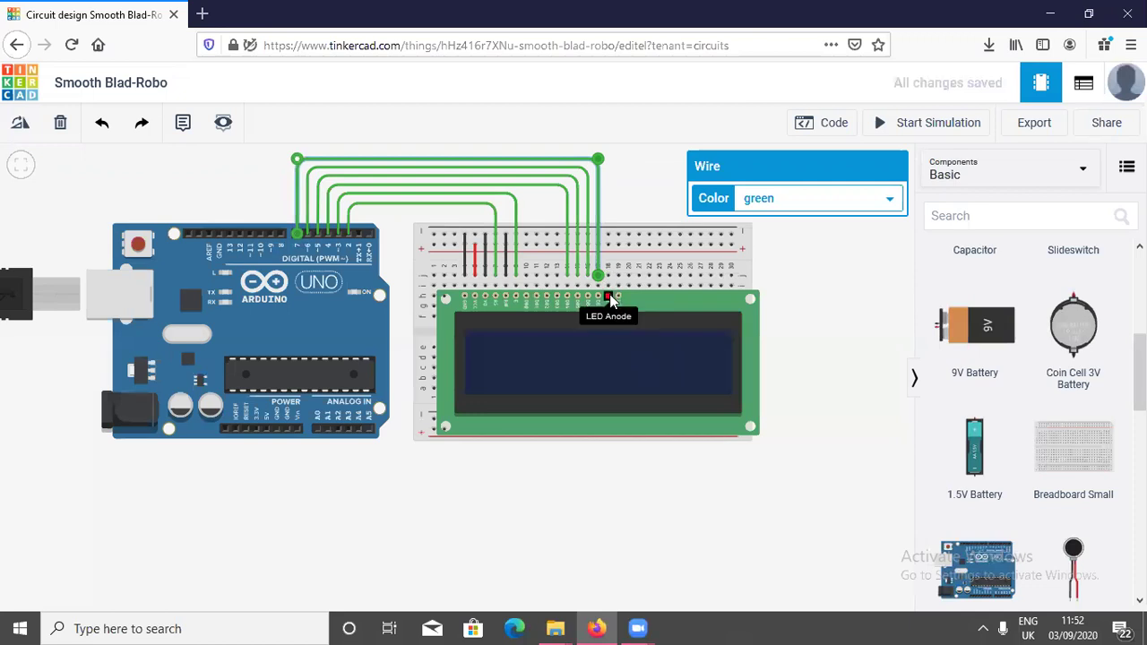
key(Escape)
Step: Connect breadboard row j, column 18, to the upper positive rail with a red wire
click(608, 245)
click(608, 246)
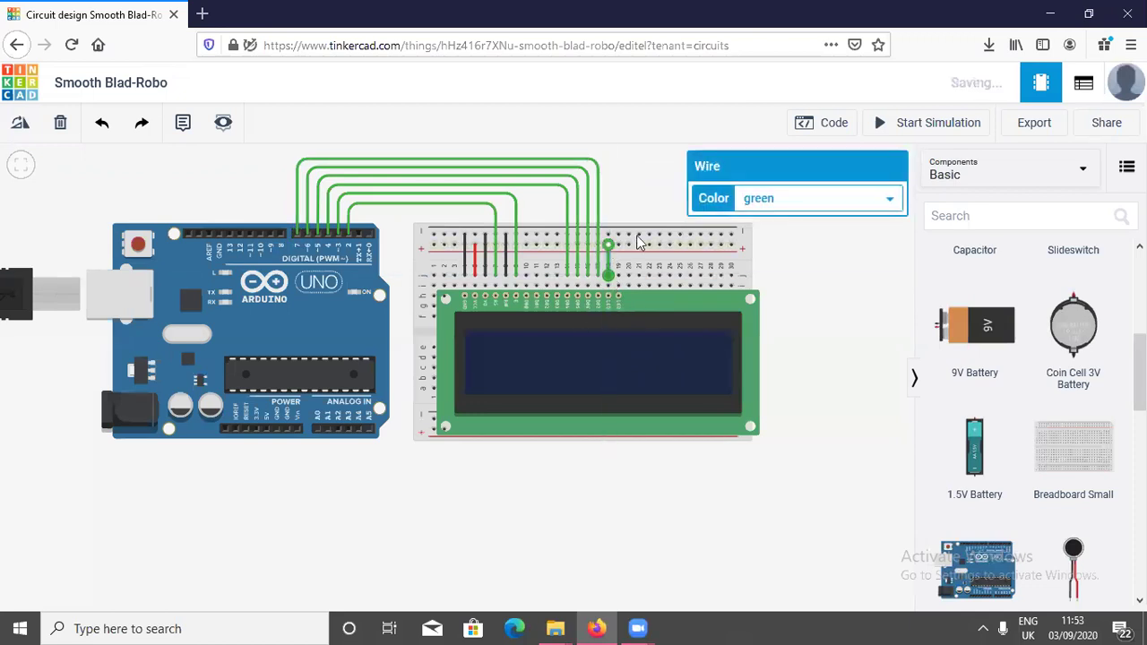
click(751, 199)
click(749, 242)
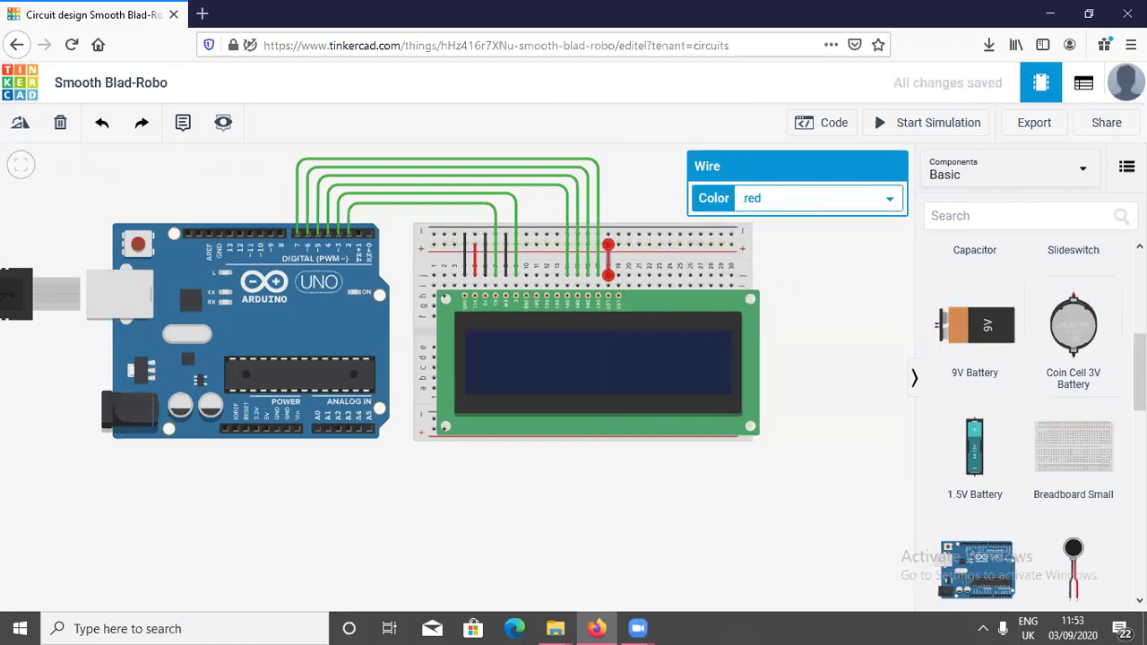
Step: Place a resistor from breadboard row j, column 19, to the upper negative rail, and set its resistance value to 220 and its unit
scroll(1116, 292, up, 4)
drag(977, 310, 619, 259)
click(784, 228)
text(220)
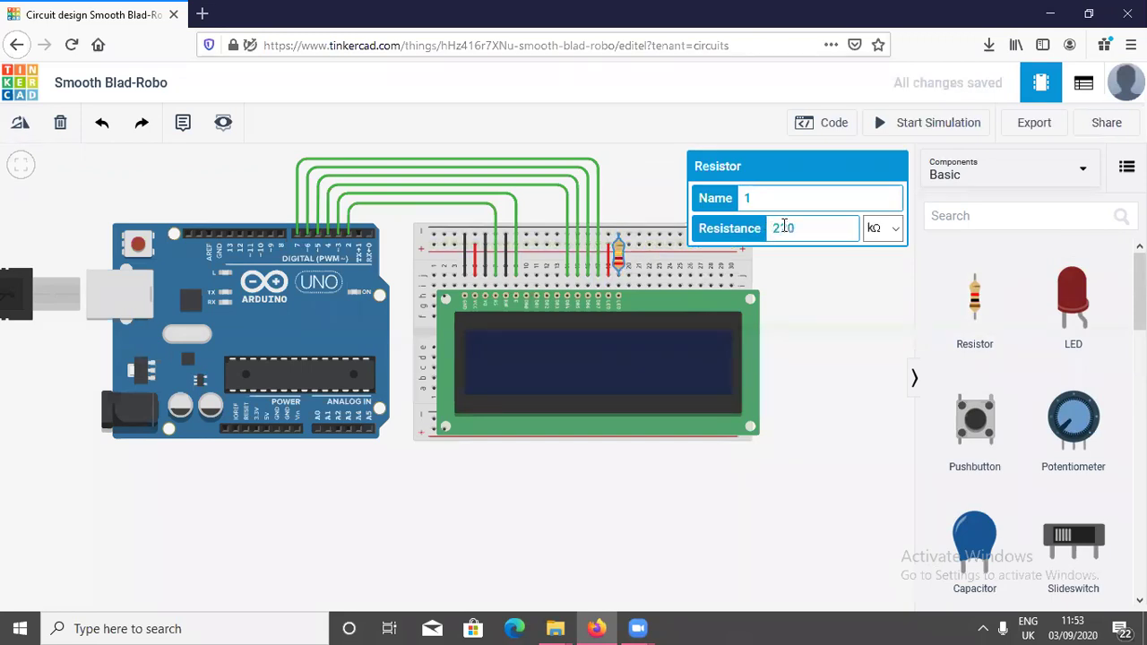
click(880, 231)
click(875, 336)
click(816, 323)
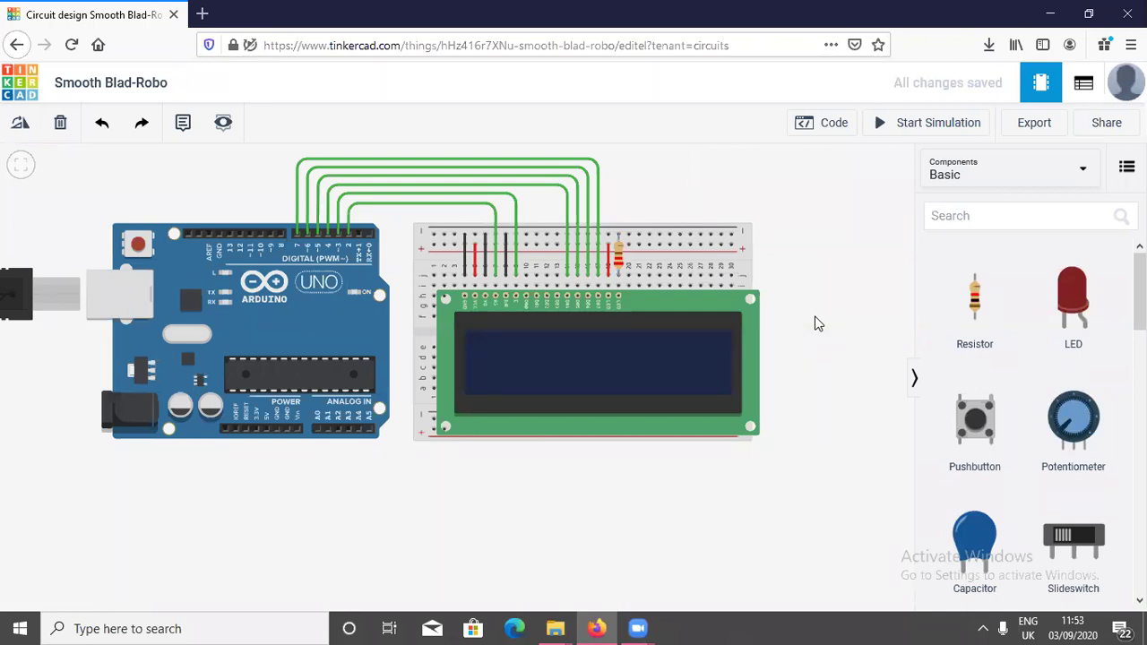
Step: Route a red wire from the Arduino 5V pin between the boards to the upper positive rail, straightening its last bend
click(266, 430)
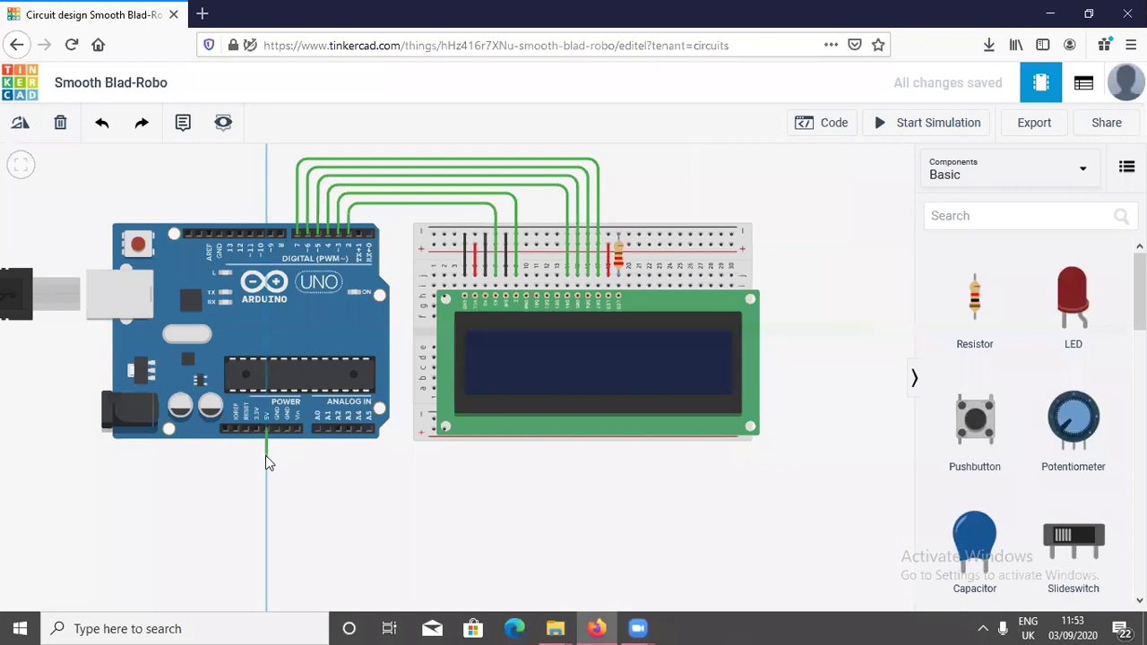
click(268, 462)
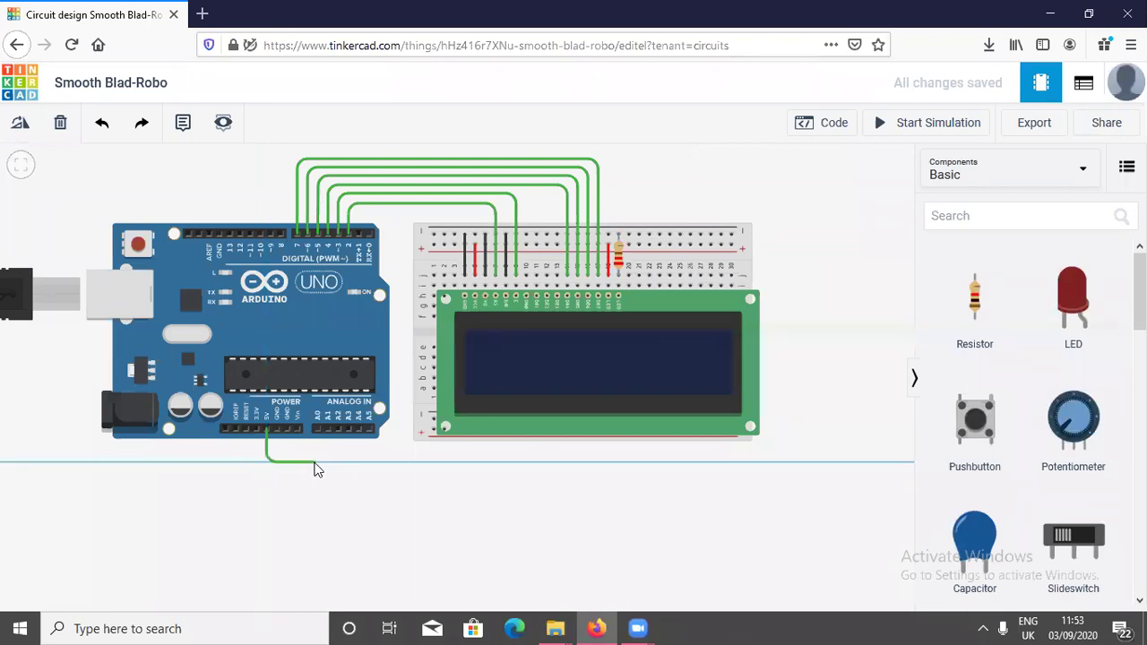
click(410, 462)
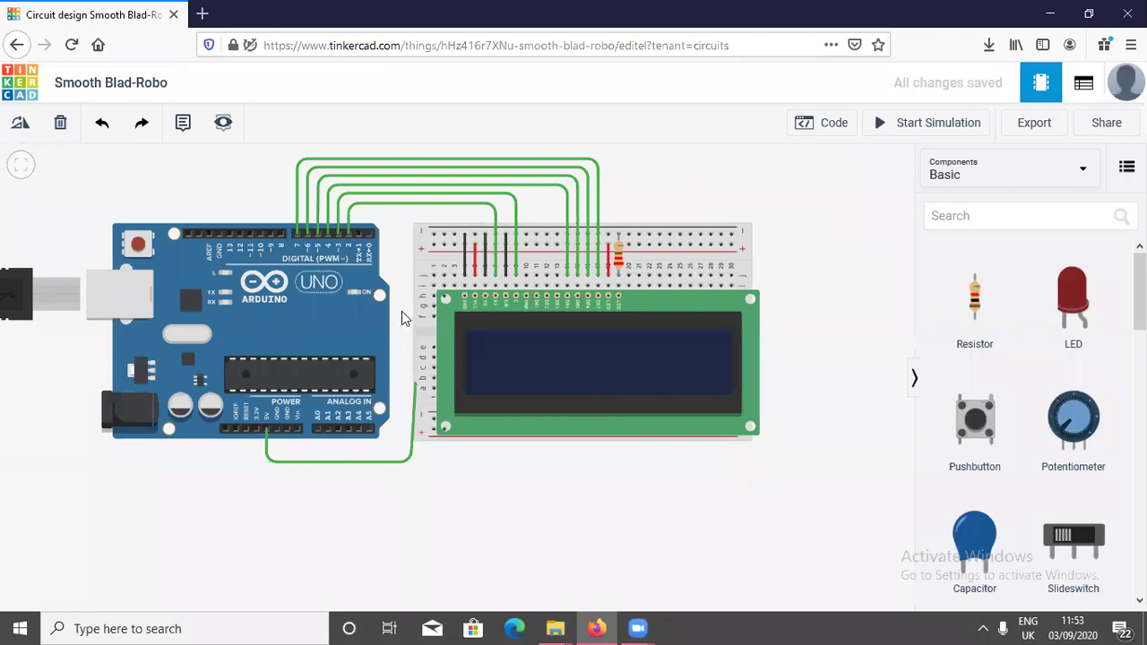
click(411, 243)
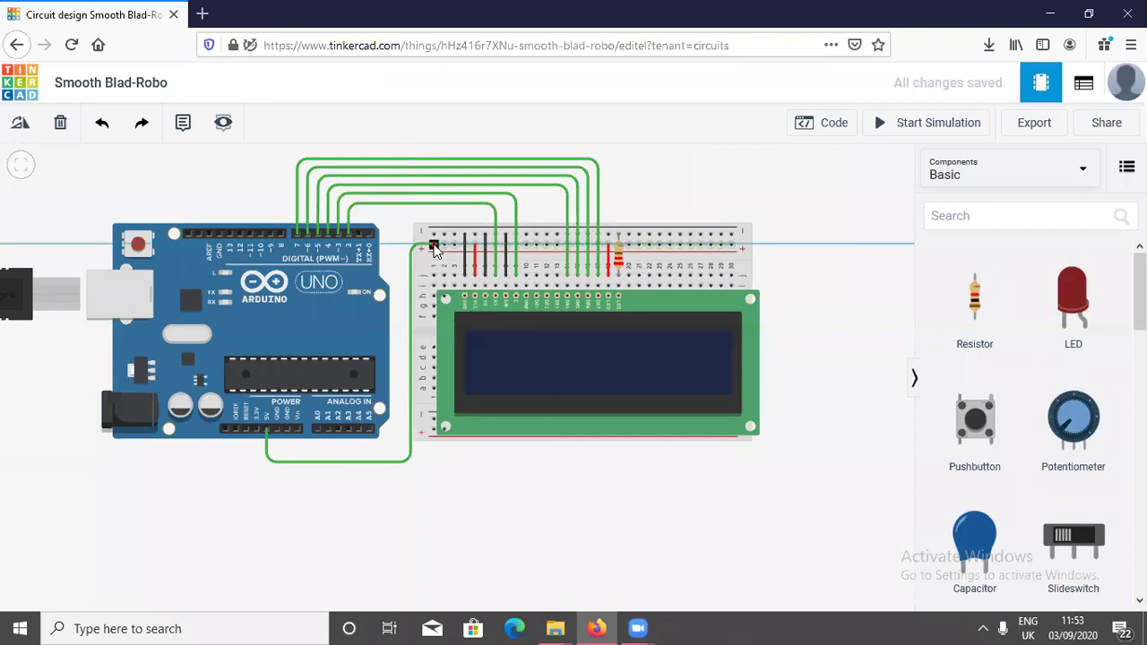
click(432, 245)
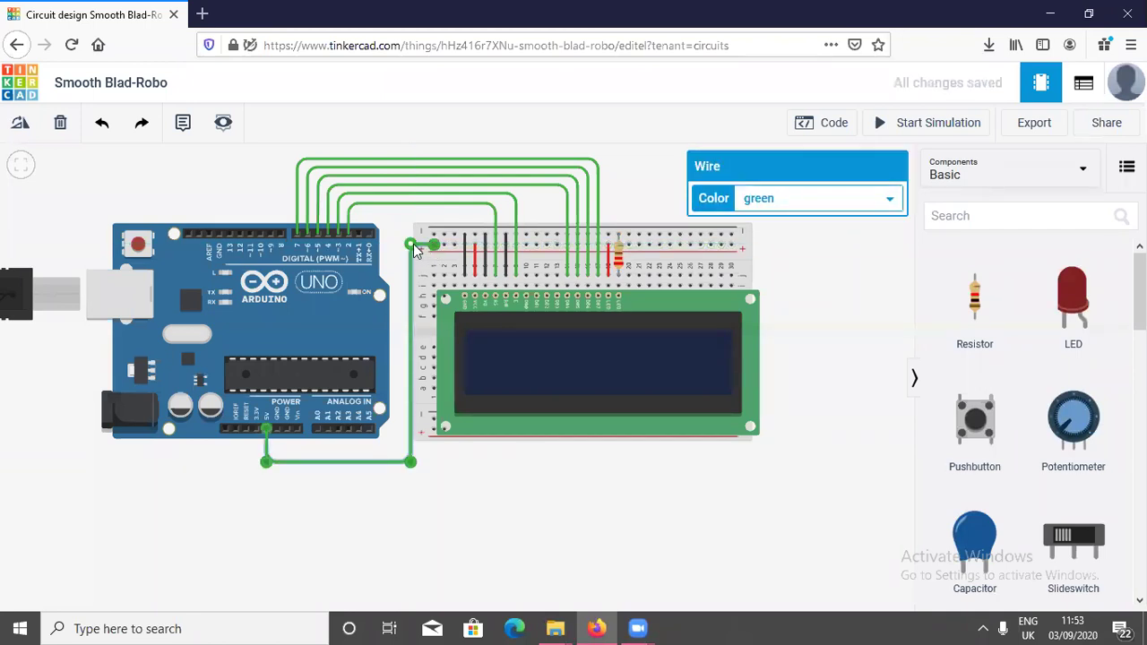
click(412, 245)
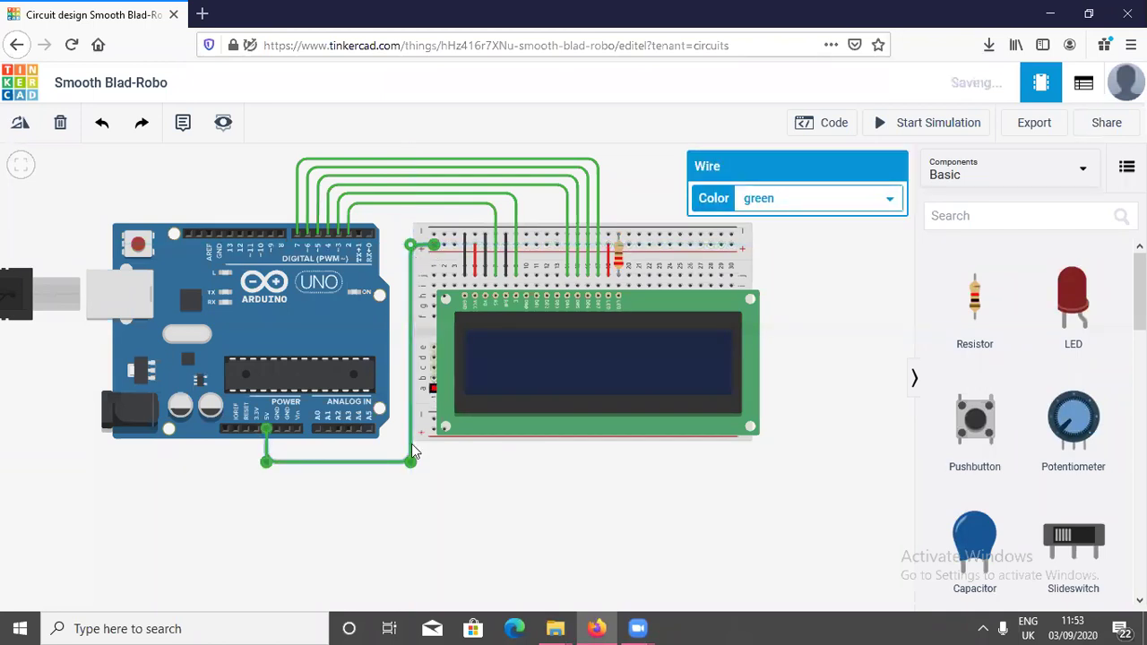
click(762, 203)
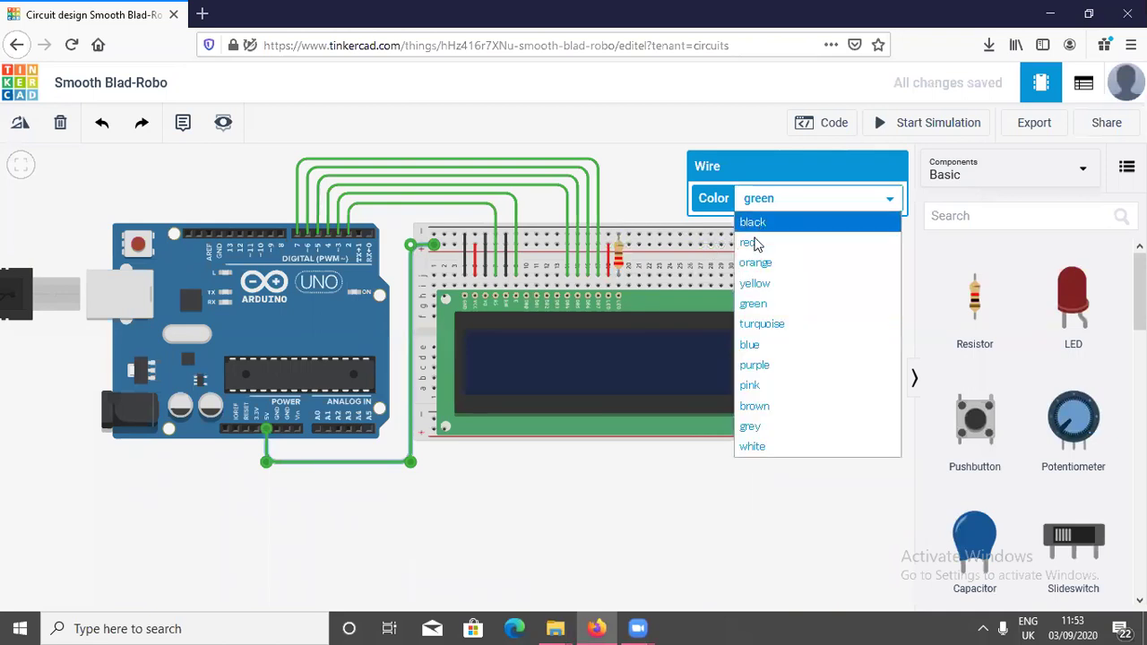
click(755, 243)
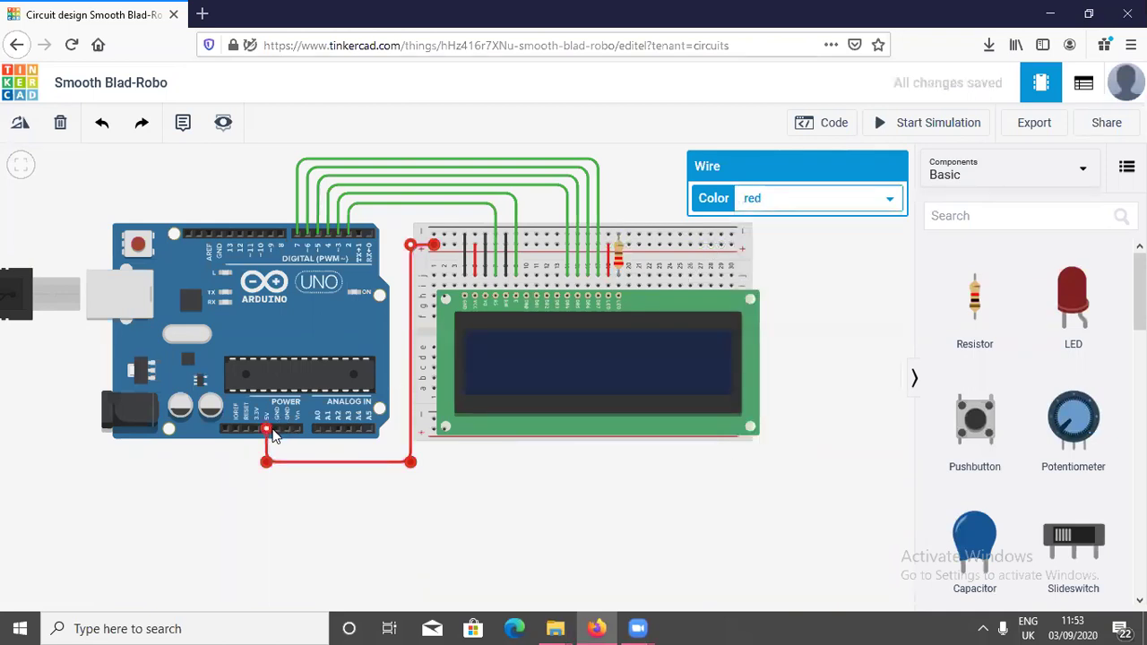
Step: Route a black wire from the Arduino GND pin beside the 5V wire to the first hole of the upper negative rail
click(277, 436)
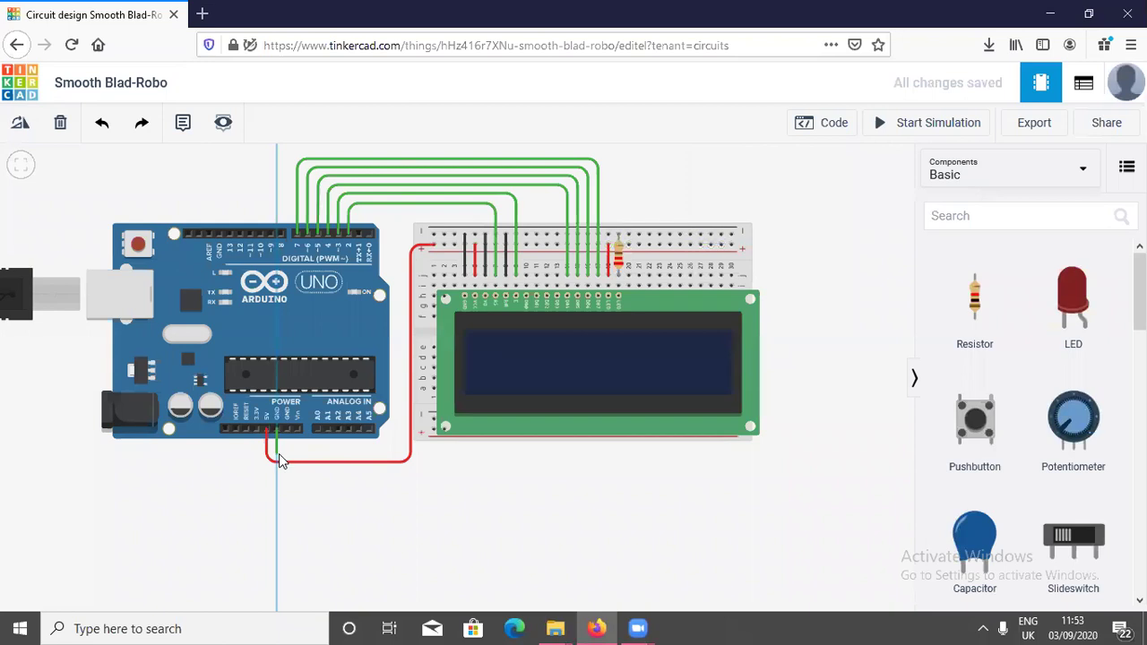
click(279, 452)
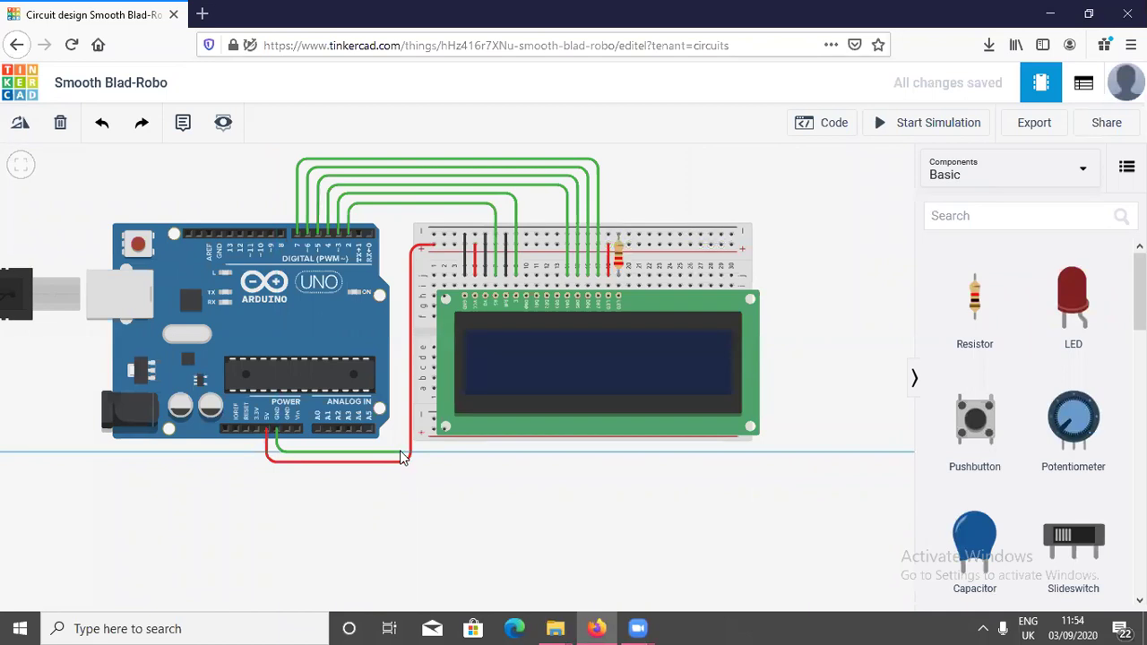
click(400, 235)
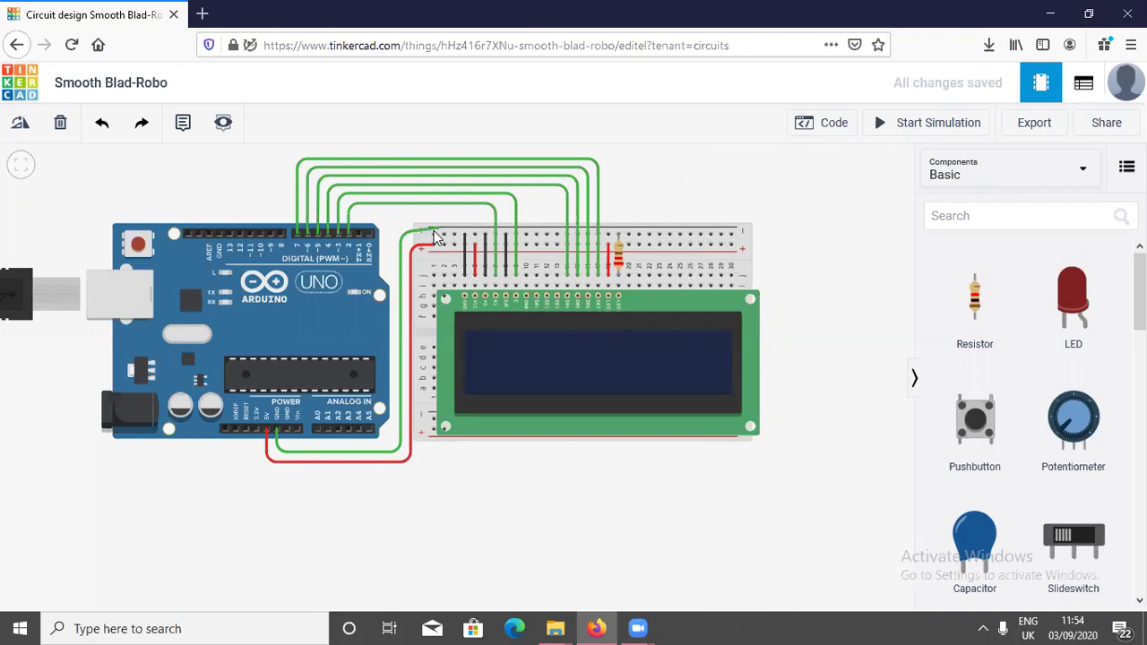
click(434, 235)
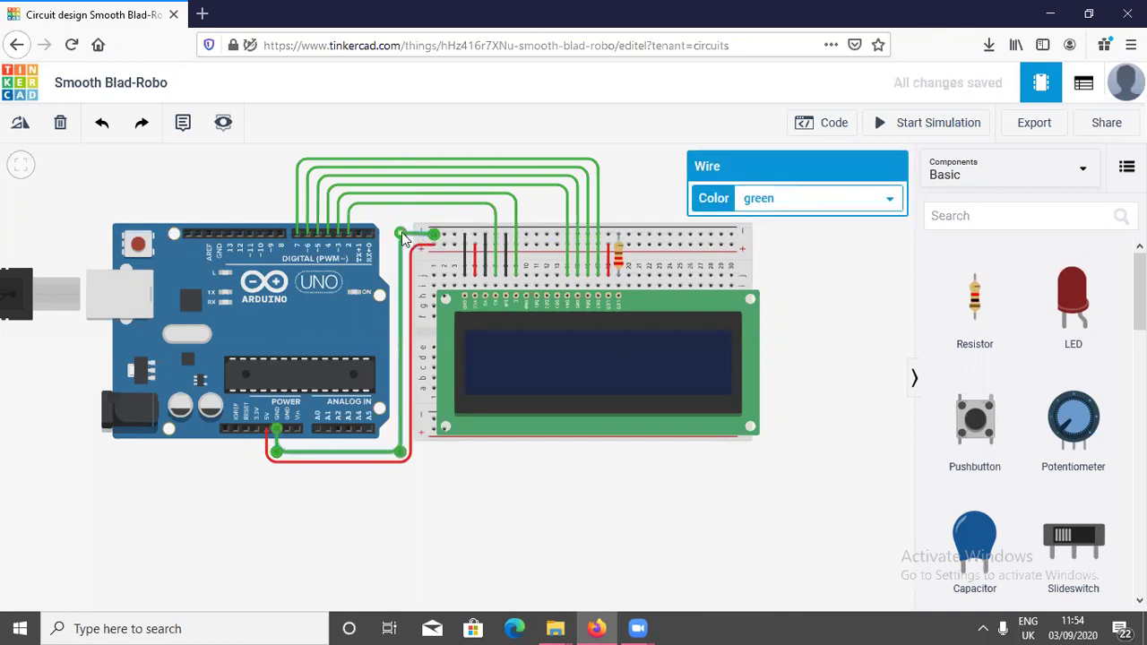
click(758, 199)
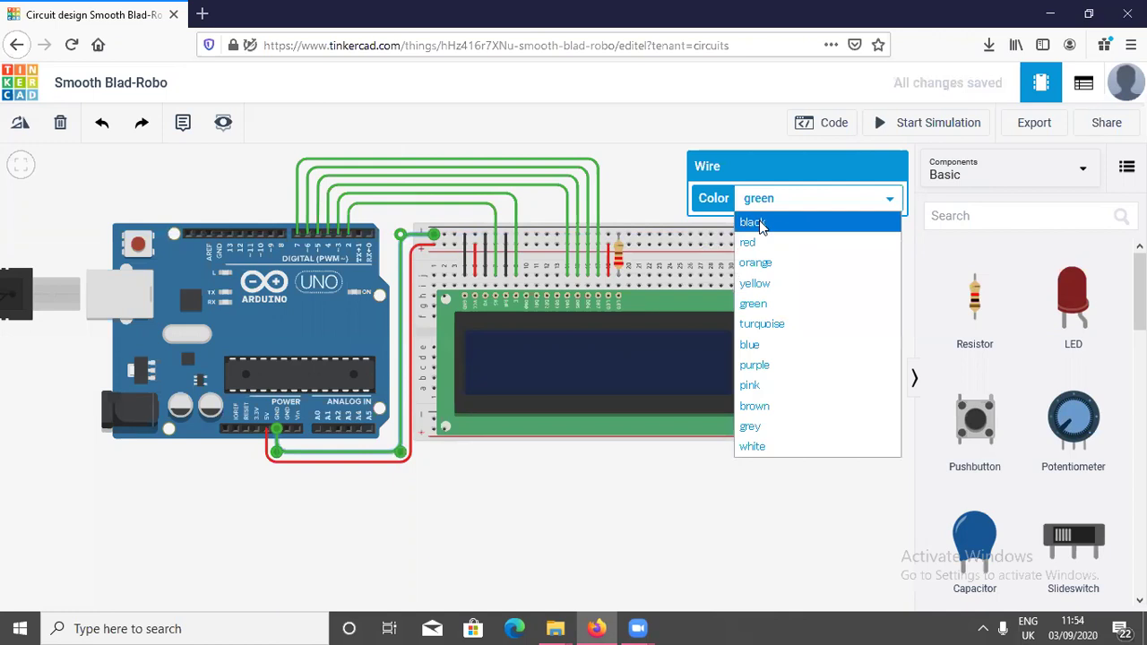
click(753, 223)
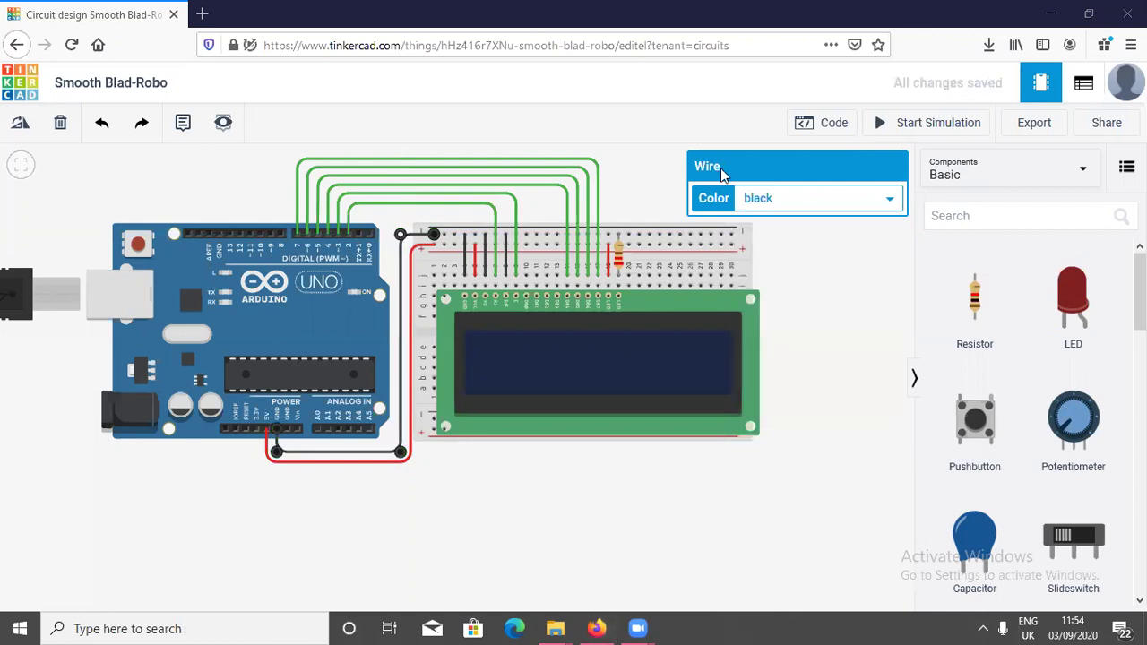
click(472, 484)
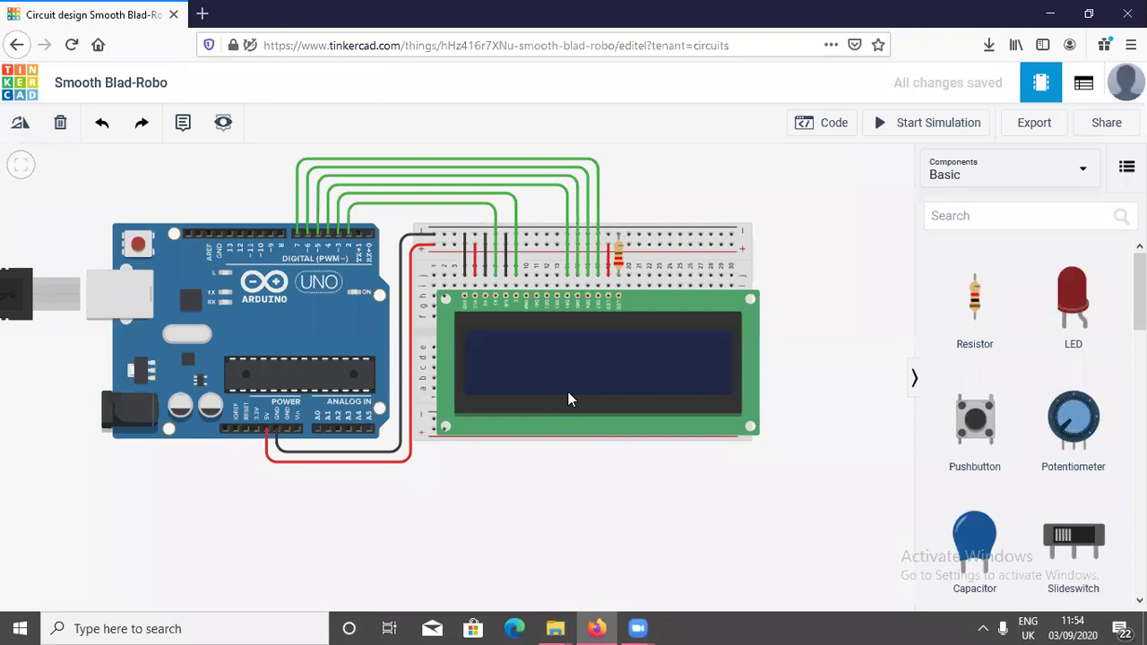
Step: Open the Arduino's code editor and switch it from Blocks to Text, accepting the loss of the blocks
drag(802, 218, 629, 220)
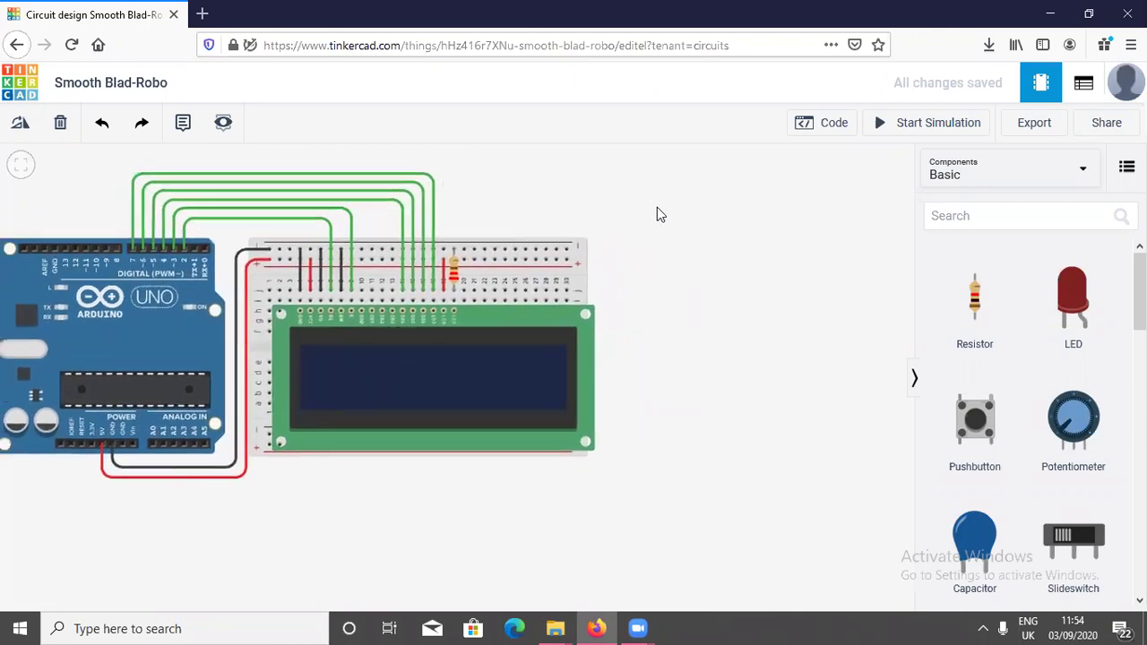
click(822, 123)
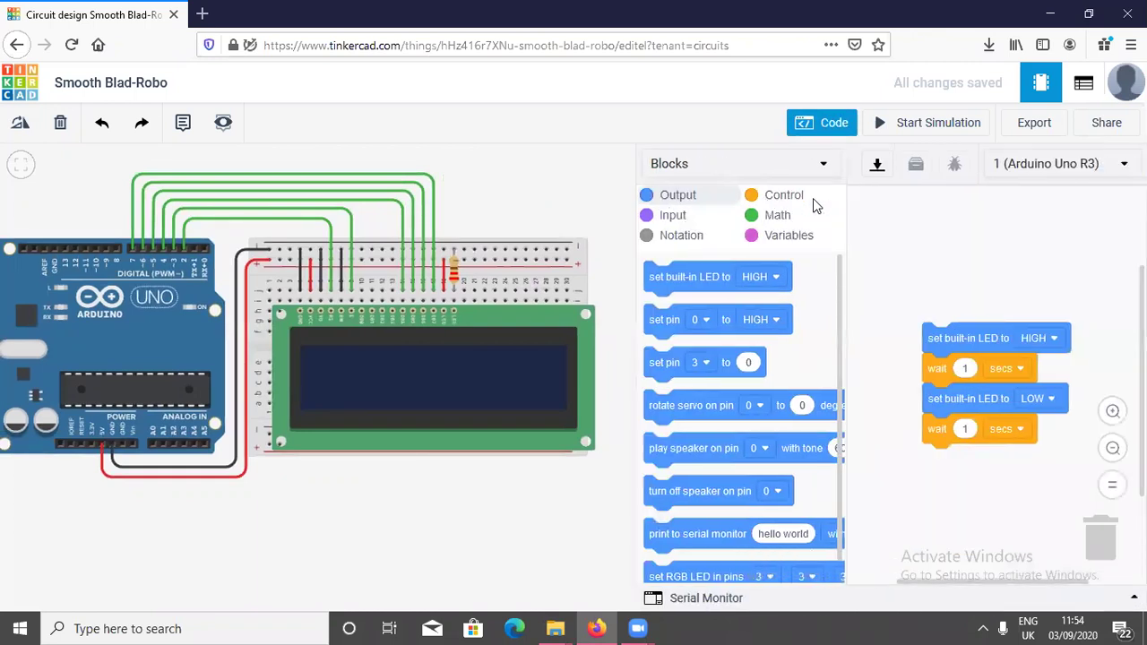
click(730, 170)
click(713, 238)
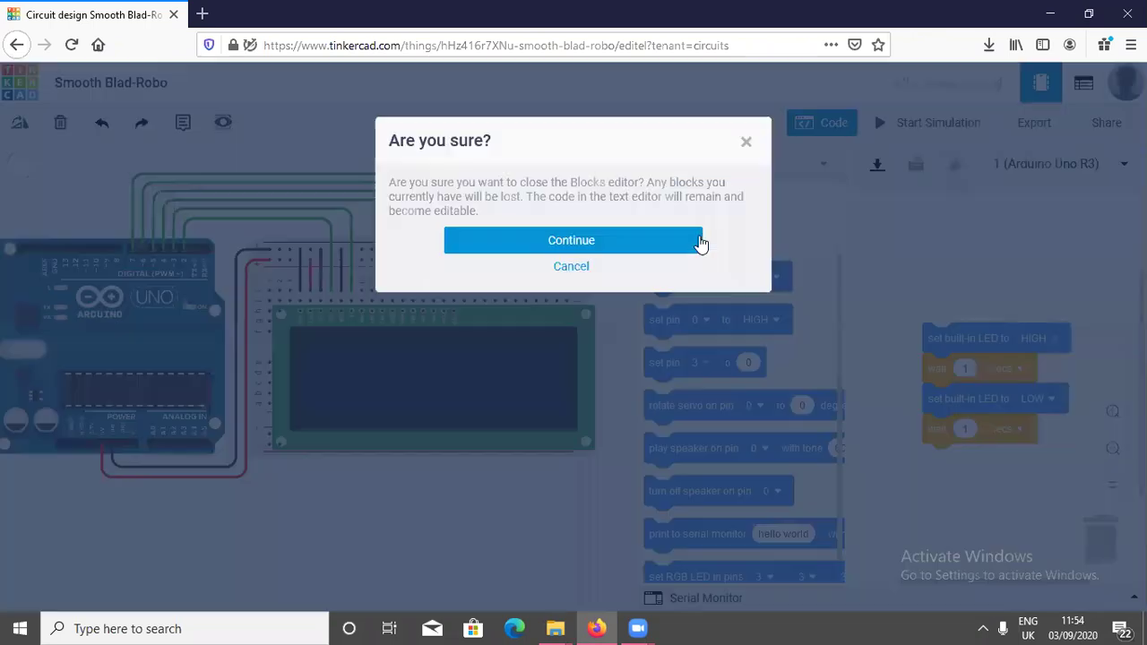
click(628, 230)
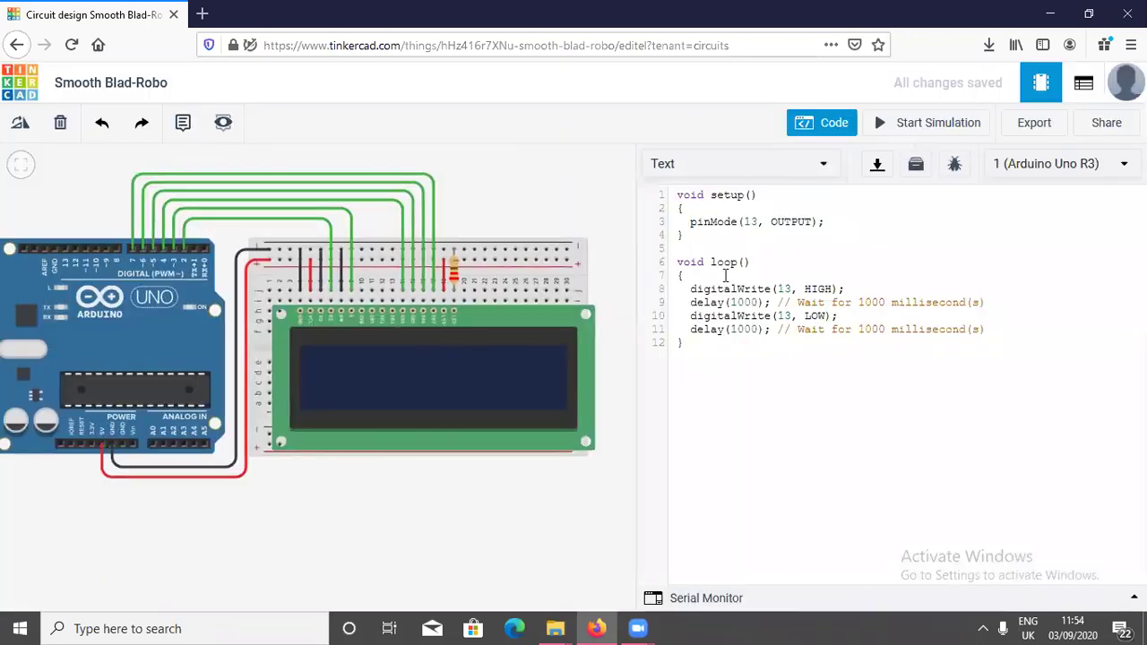
Step: Insert a blank line above setup() and delete the default statements inside both setup() and loop()
click(678, 194)
key(Return)
drag(690, 235, 825, 231)
key(BackSpace)
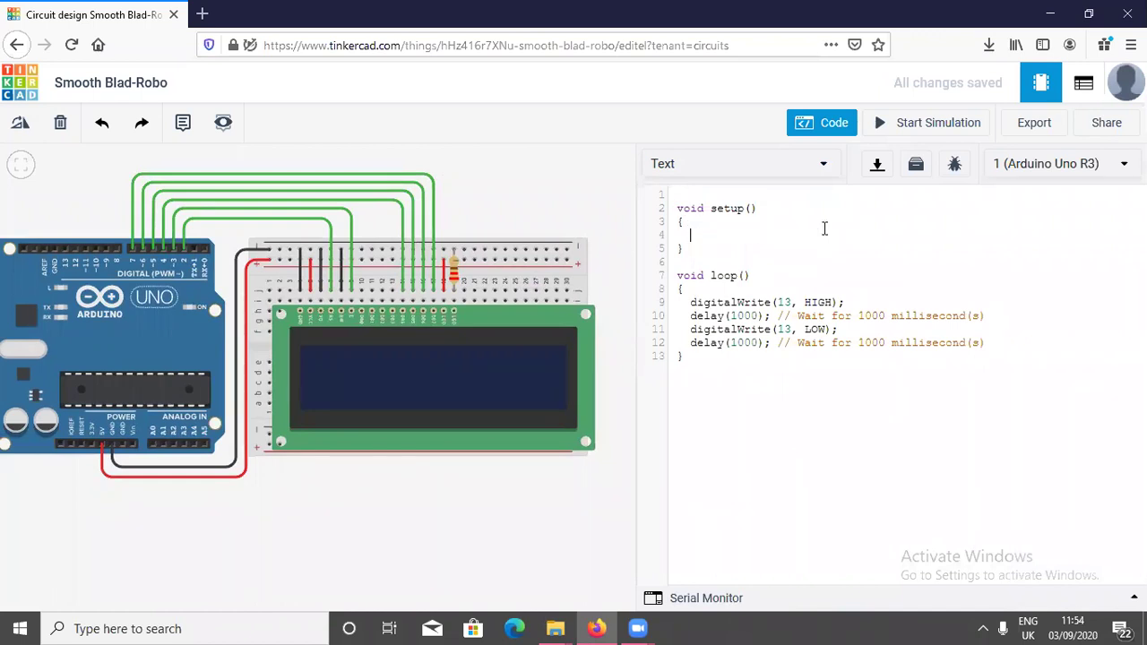
drag(690, 302, 984, 338)
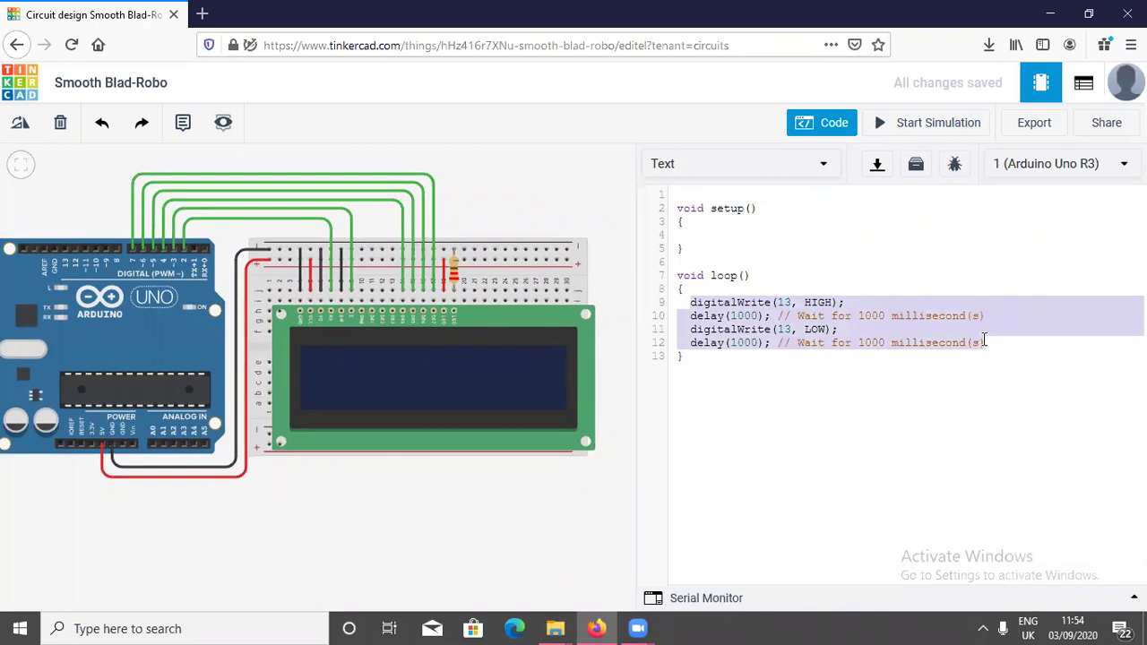
key(BackSpace)
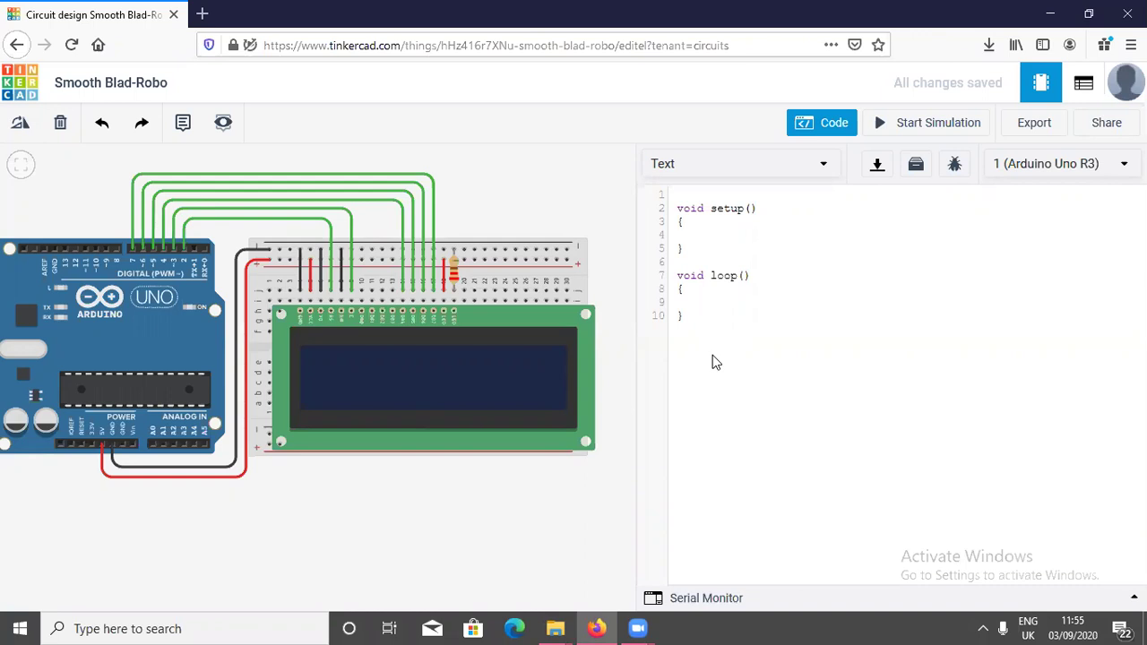
Step: Add the line #include<Liquid.Crystal.h> at the start of the code, followed by an empty line before setup()
click(680, 196)
text(#include<>)
text(Liquid.Crystal.h)
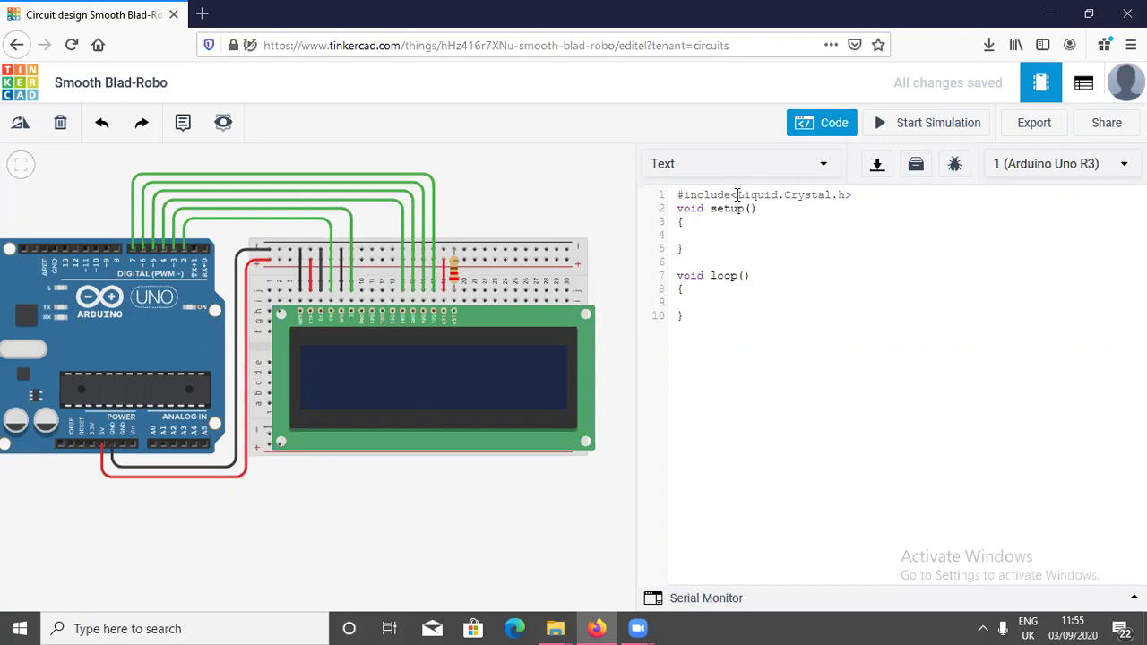
click(855, 194)
key(Return)
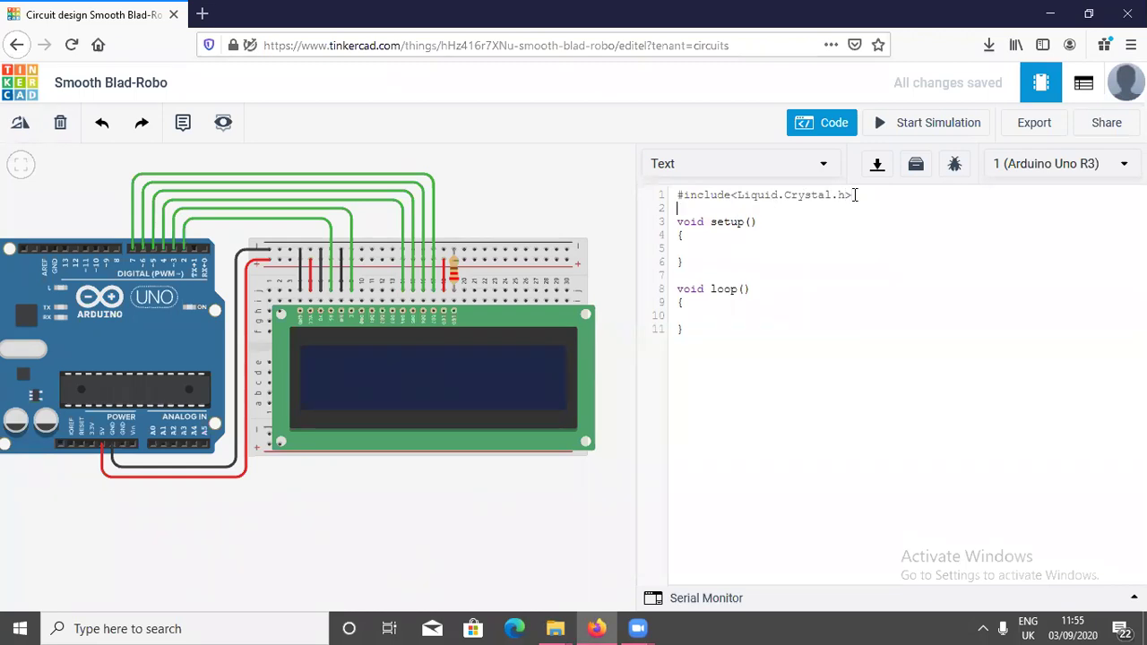